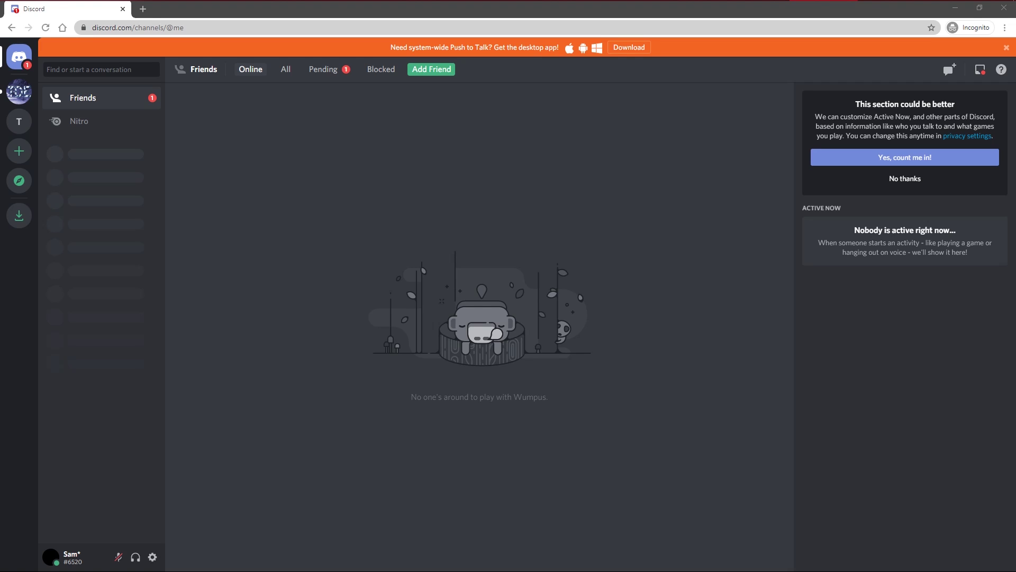
Step: Create a new server named Test Server and dismiss the friend invitation prompt
left_click(19, 151)
left_click(449, 353)
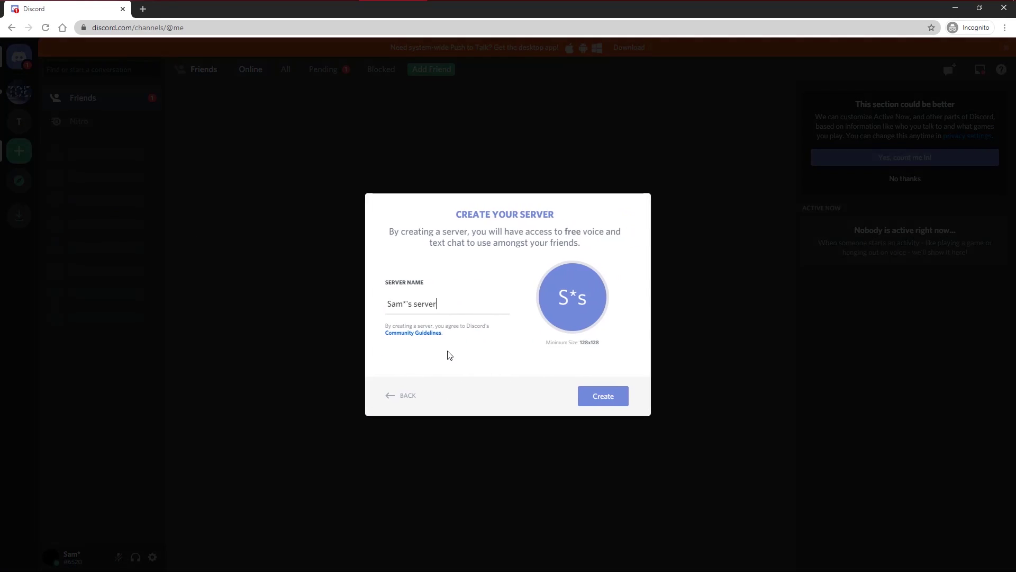
key("ctrl+a")
type("Test Server")
key("Return")
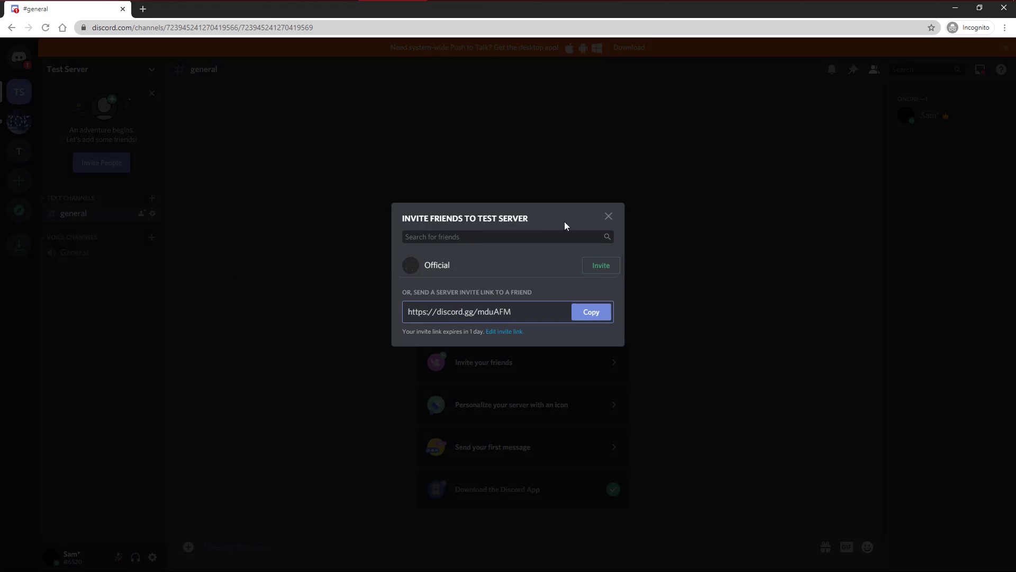
left_click(610, 220)
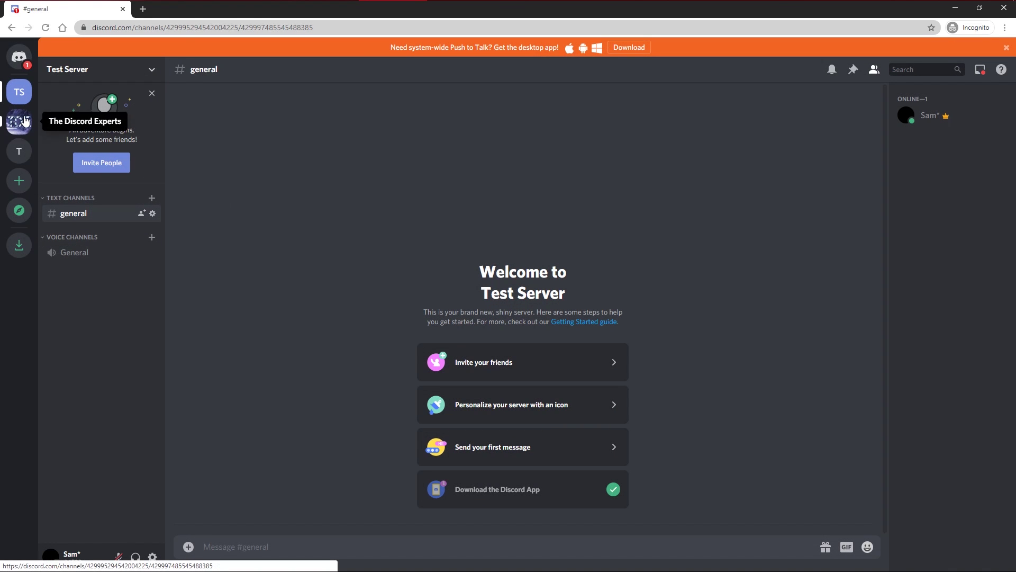
Step: Open the bot's invite from the get setup bot channel of The Discord Experts and choose Test Server as the destination
left_click(10, 131)
scroll(98, 329, "down", 4)
left_click(98, 328)
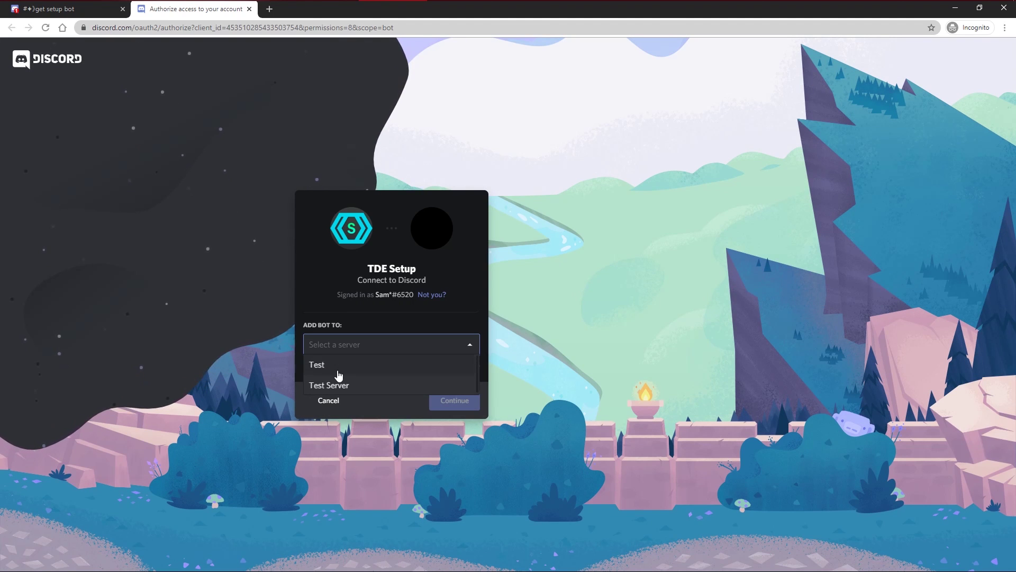
left_click(352, 386)
left_click(453, 403)
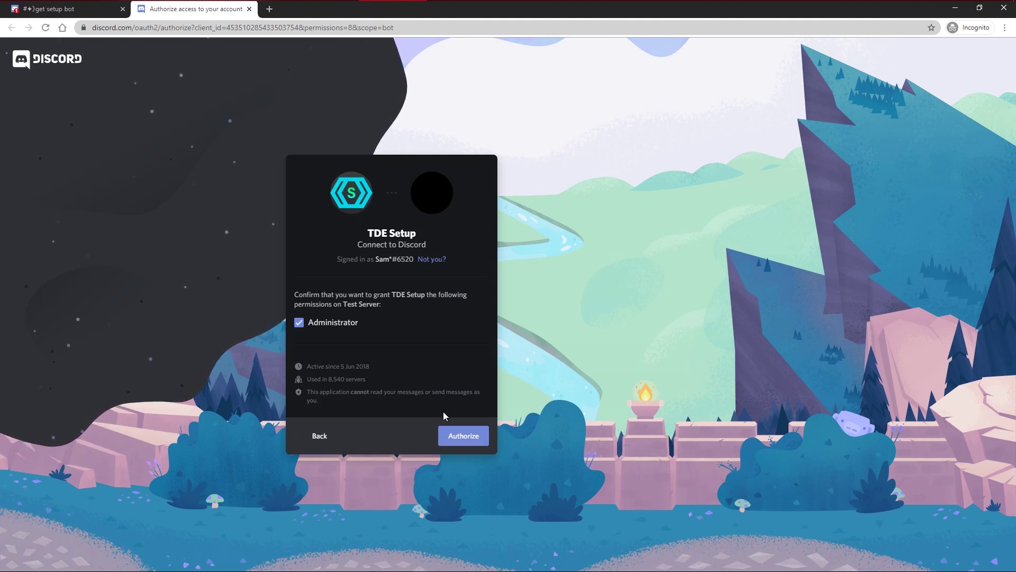
Step: Authorize TDE Setup with the Administrator permission and solve the traffic lights captcha
left_click(453, 437)
left_click(326, 375)
left_click(367, 314)
left_click(407, 324)
left_click(404, 360)
left_click(369, 365)
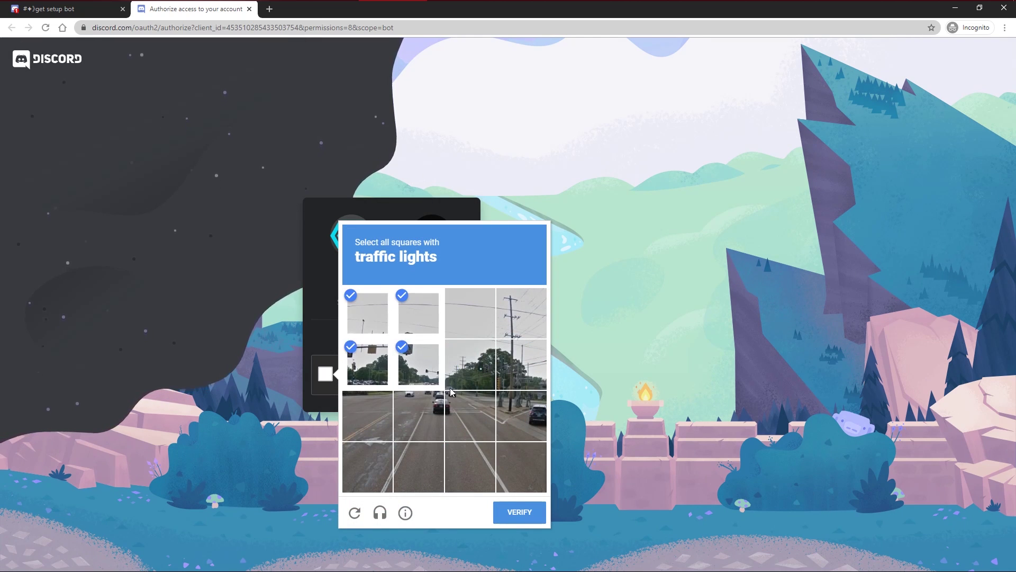
left_click(506, 518)
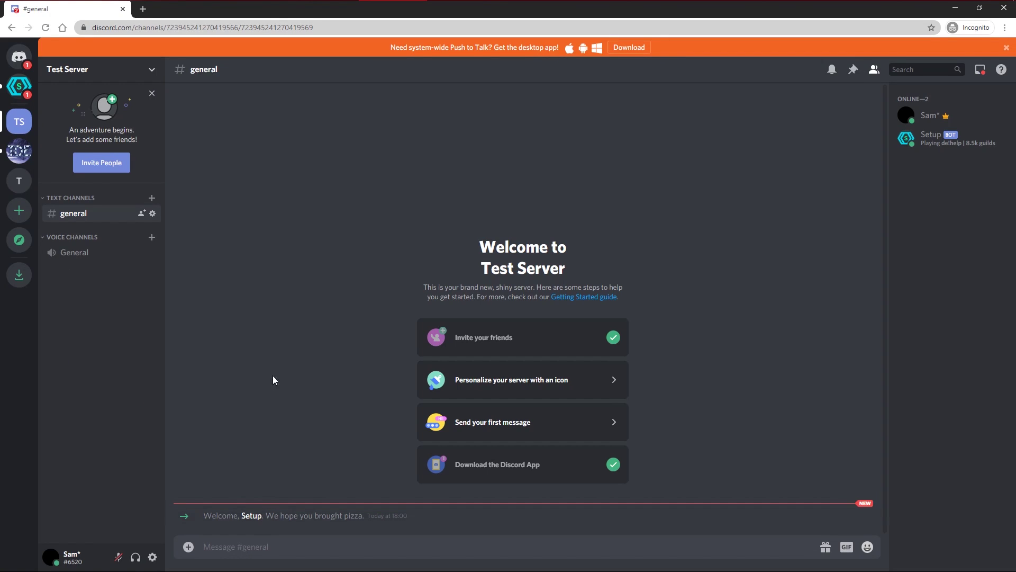
Step: Open thediscordexperts.com/shop in a new browser tab and purchase Setup Bot
left_click(150, 13)
type("thediscordexperts.com/shop")
key("Return")
scroll(528, 303, "down", 2)
left_click(510, 418)
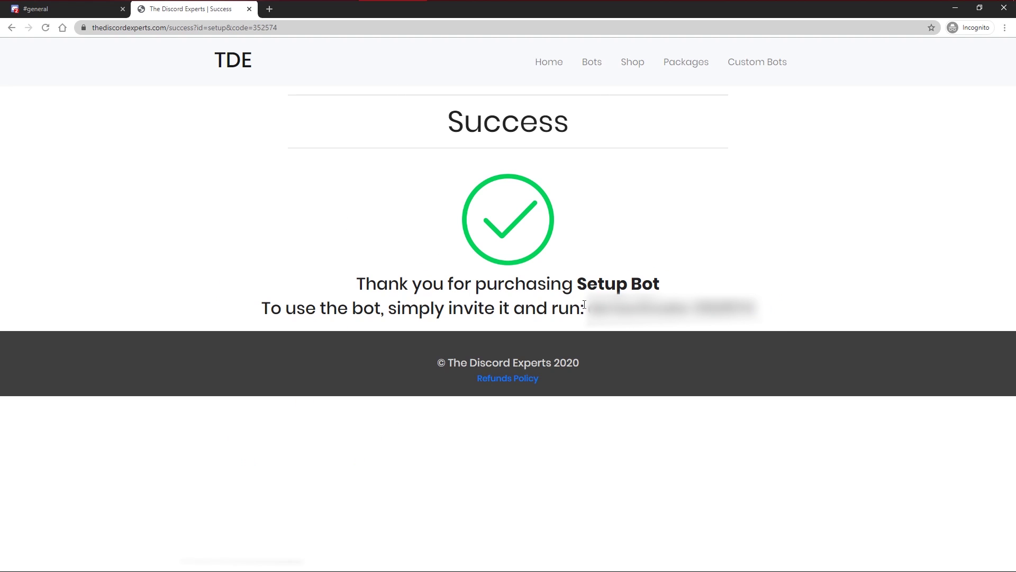
Step: Copy the activation command with its activation code, send it in Test Server's general channel, and check the bot's premium activation
left_click_drag(584, 305, 768, 303)
left_click(98, 15)
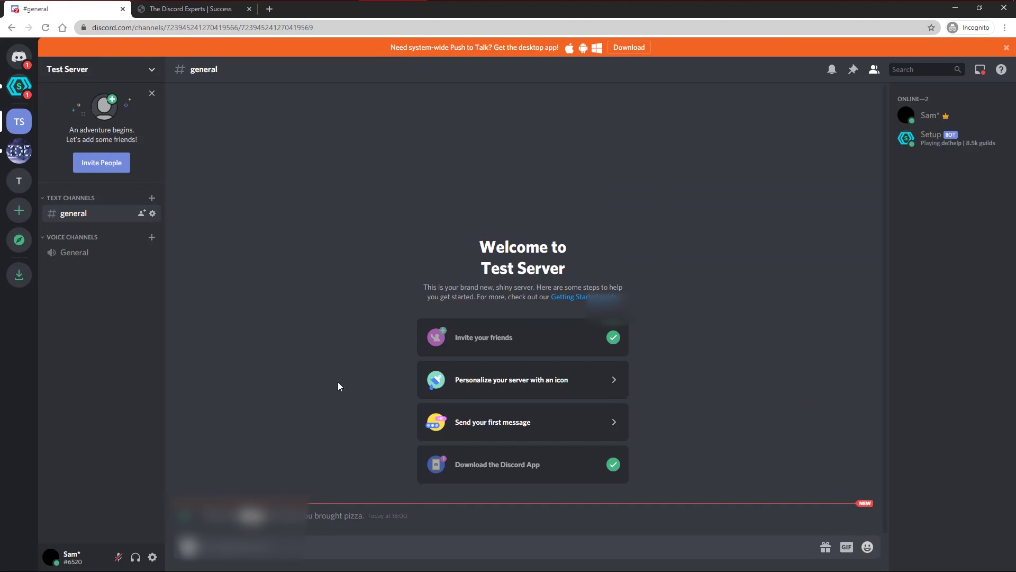
key("Return")
left_click(956, 141)
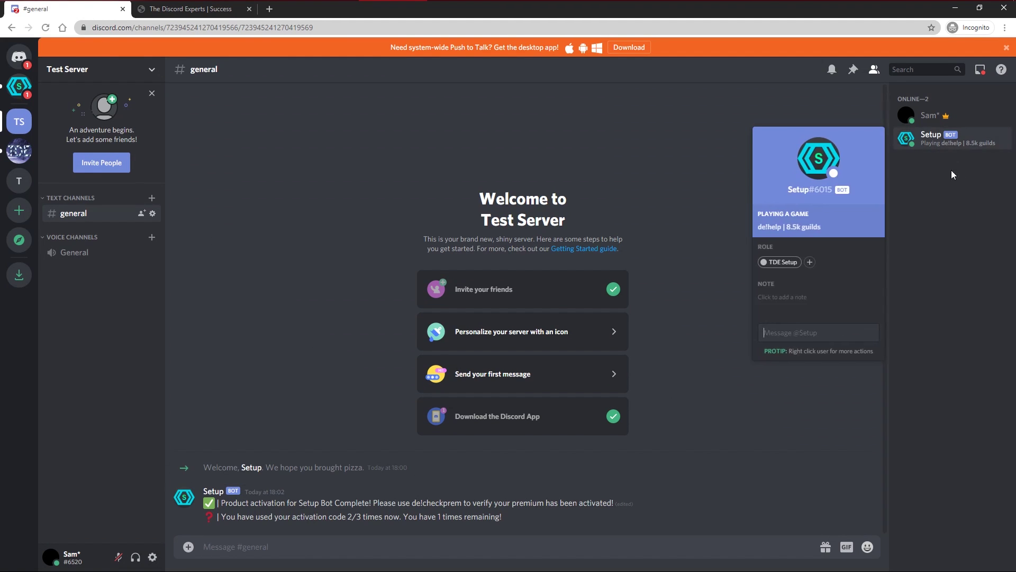
left_click(309, 532)
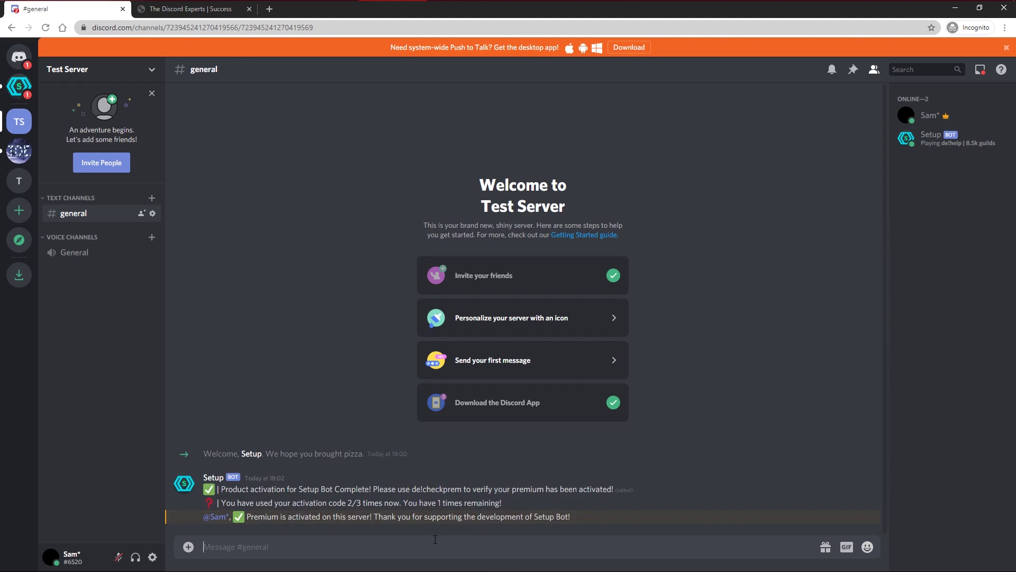
Step: Start the server setup with de!setup and answer Yes to creating basic channels
type("de!setup")
key("ctrl+a")
key("Return")
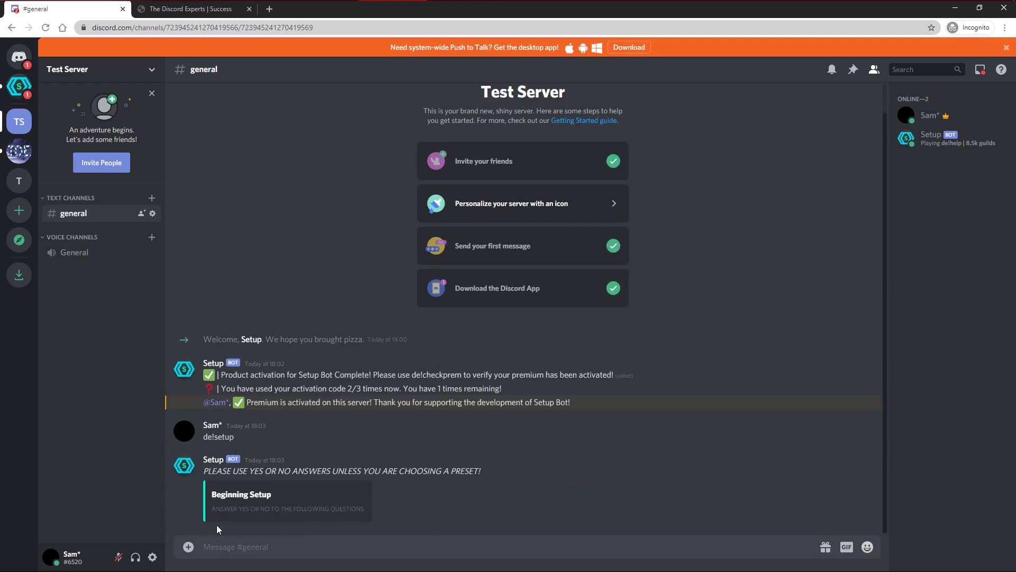
type("Yes")
key("Return")
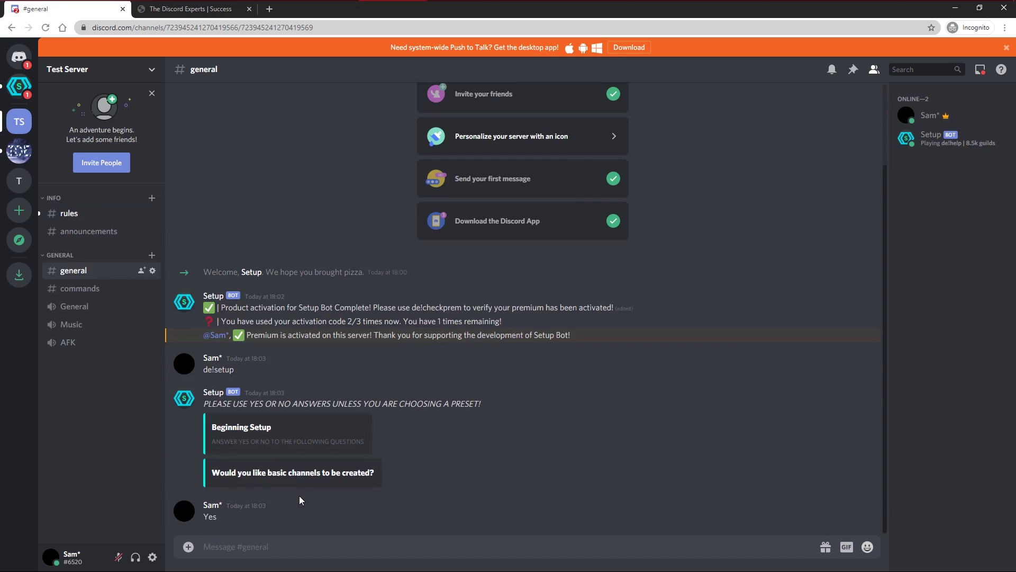
Step: Answer Yes to the bot's questions about adding colour roles and Staff roles
type("Yes")
key("Return")
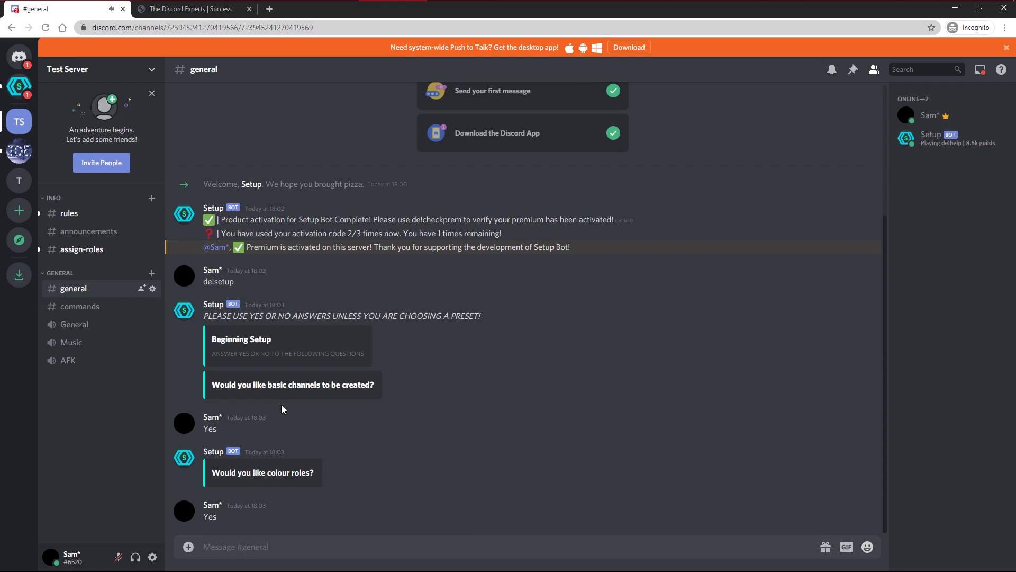
type("Yes")
key("Return")
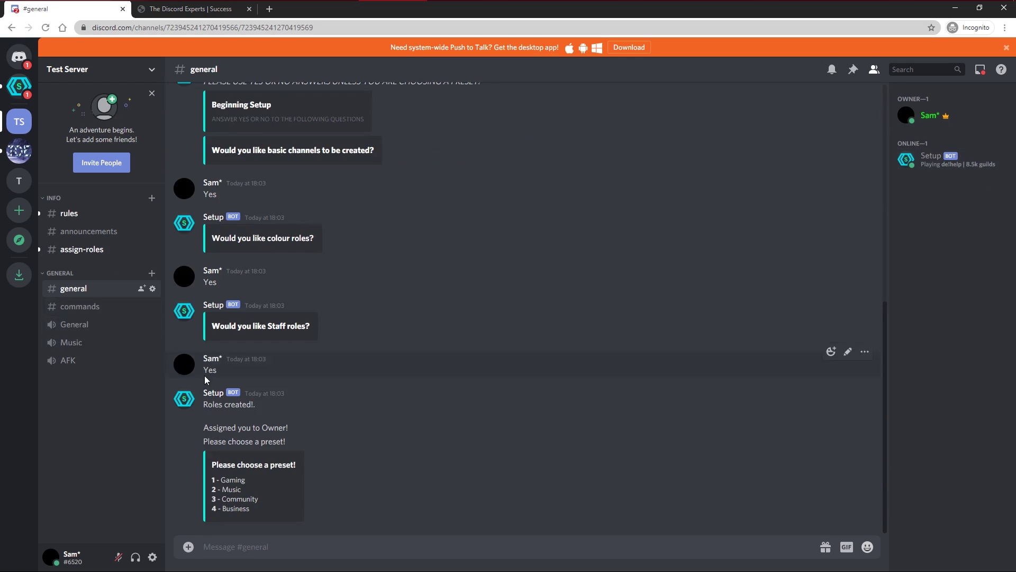
Step: Choose preset 4 for a Business server and answer Yes to replacing Staff Roles with Business Roles
type("4")
key("Return")
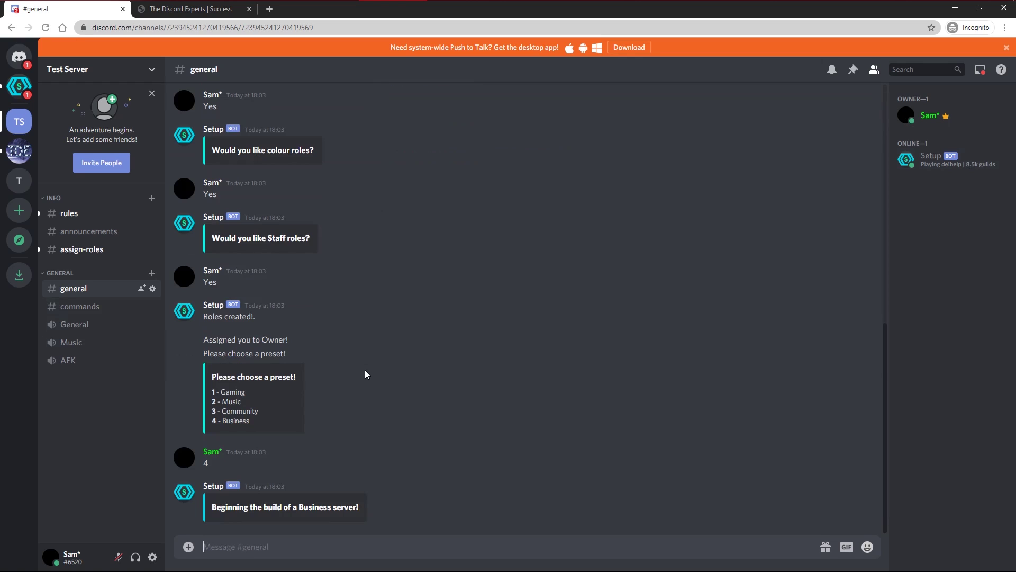
type("Yes")
key("Return")
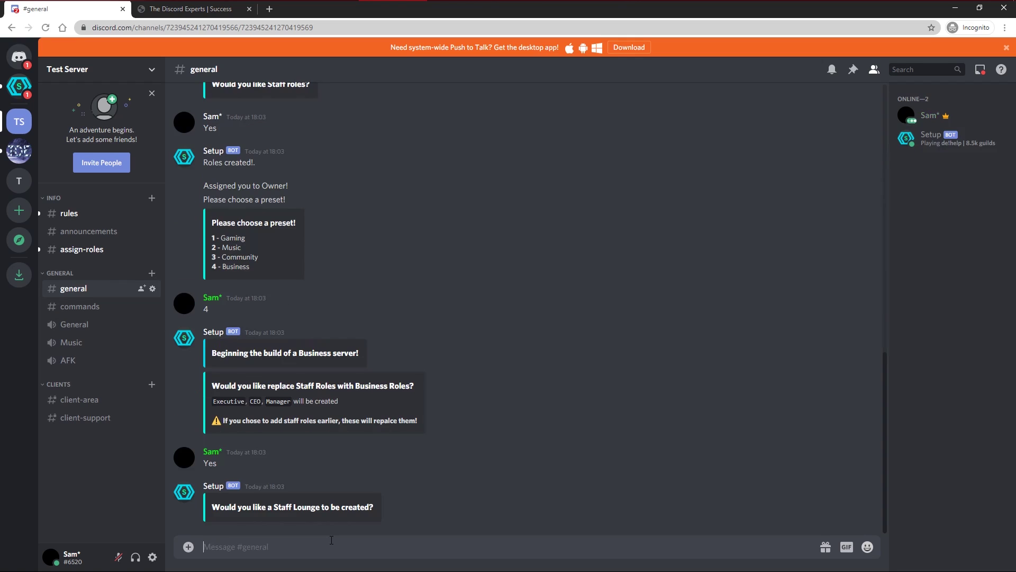
Step: Answer Yes to the Staff Lounge, Partnerships category, partnership requirements example and Games category questions
type("Yes")
key("Return")
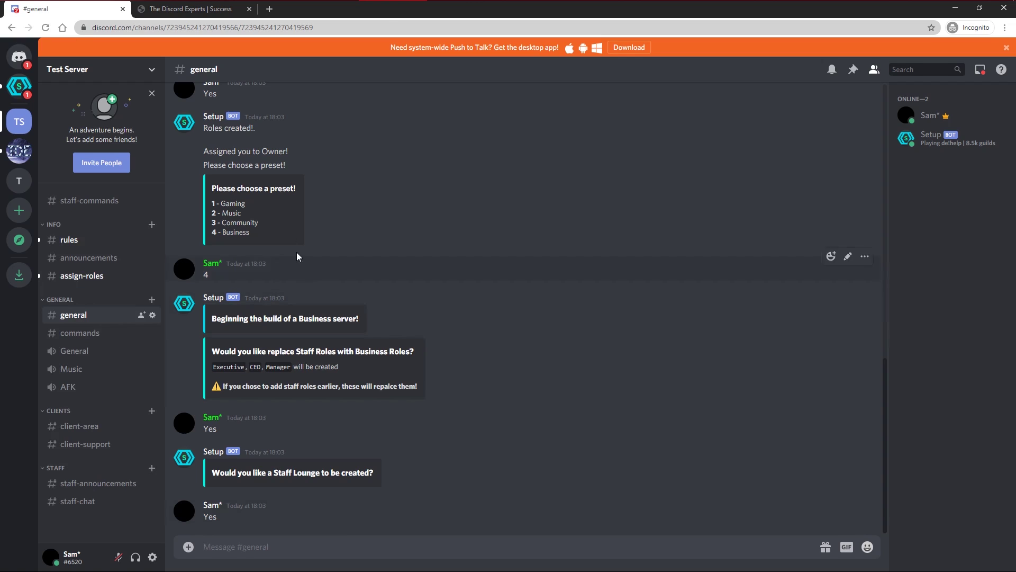
type("Yes")
key("Return")
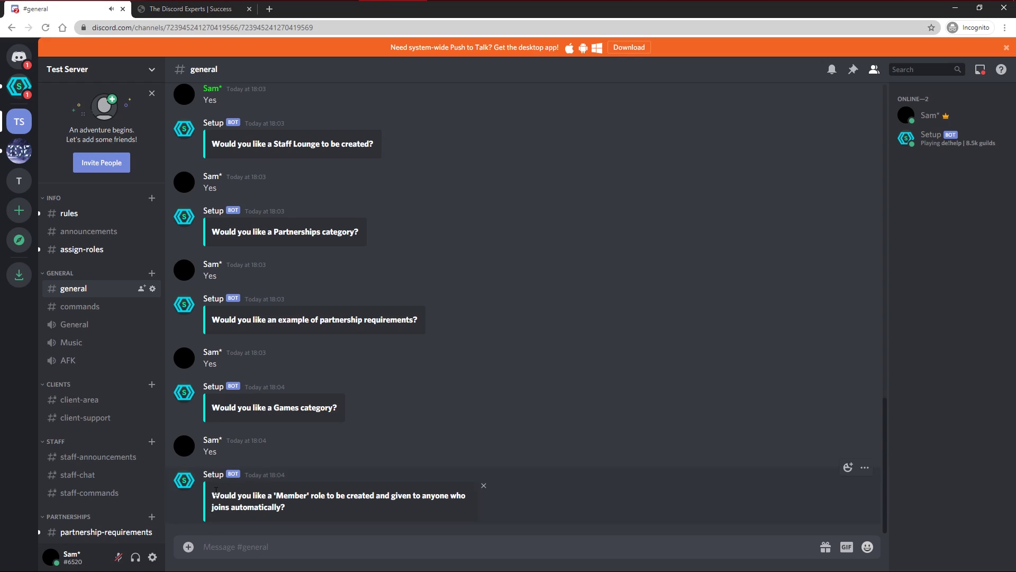
Step: Answer Yes to creating a 'Member' role that is given automatically to anyone who joins
left_click_drag(216, 492, 316, 496)
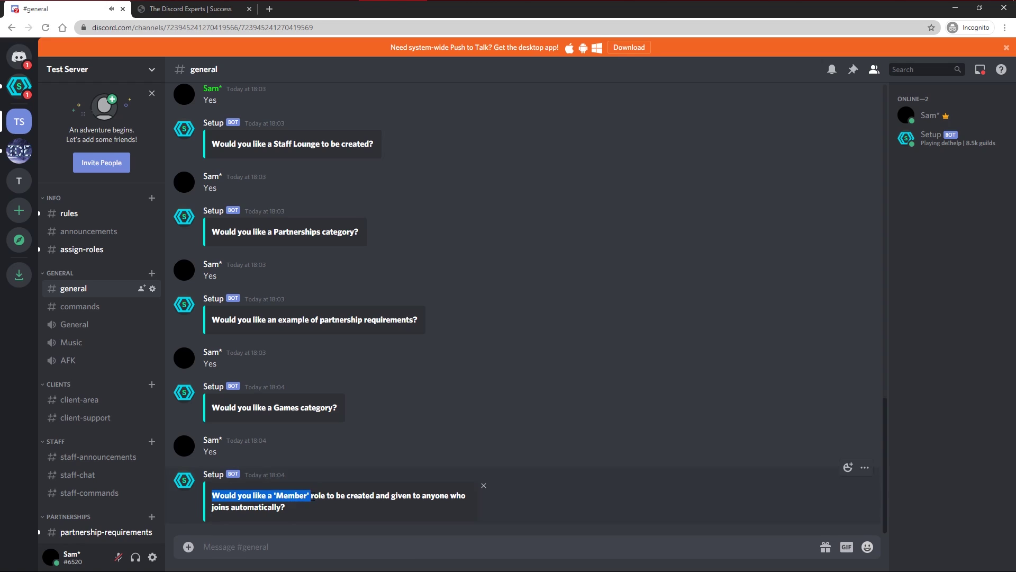
left_click(313, 496)
double_click(290, 495)
left_click(285, 495)
type("Yes")
key("Return")
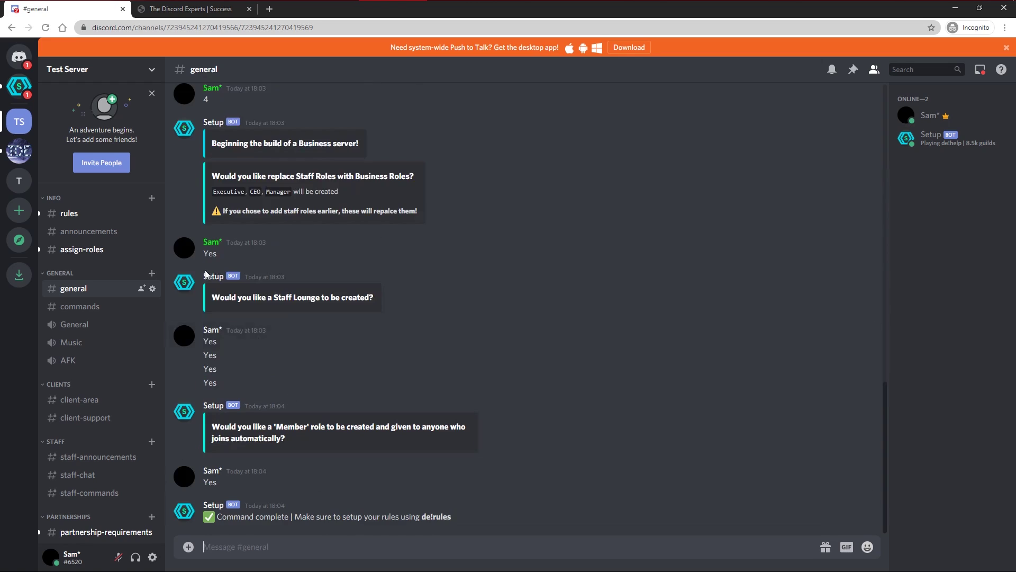
Step: Review the Member role in Test Server's role settings and close the settings
left_click(95, 77)
left_click(75, 139)
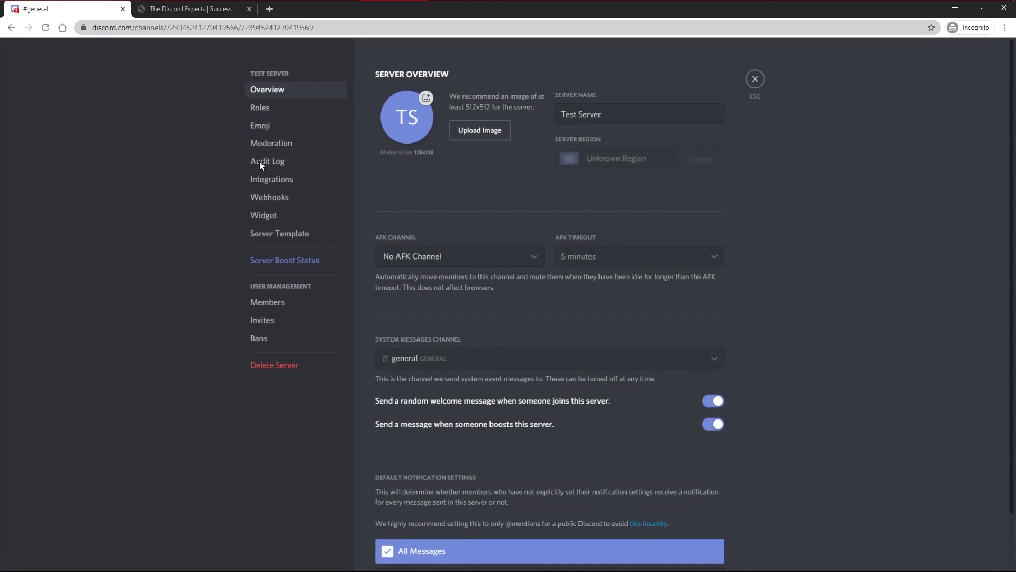
left_click(281, 108)
left_click(412, 404)
left_click(502, 157)
key("ctrl+a")
key("End")
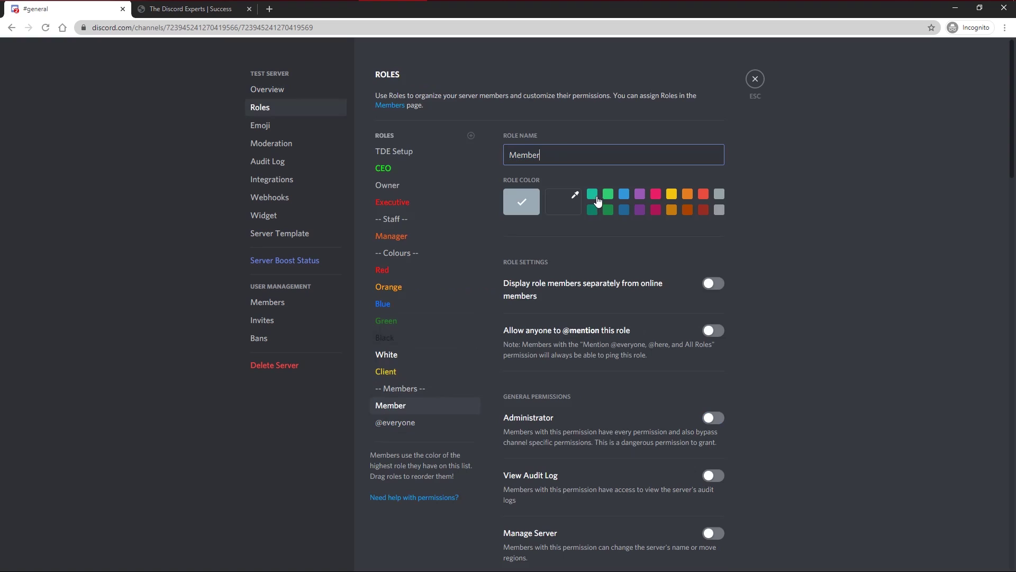
left_click(756, 85)
Step: View the Setup bot's profile card to check its assigned role, then close it
left_click(901, 141)
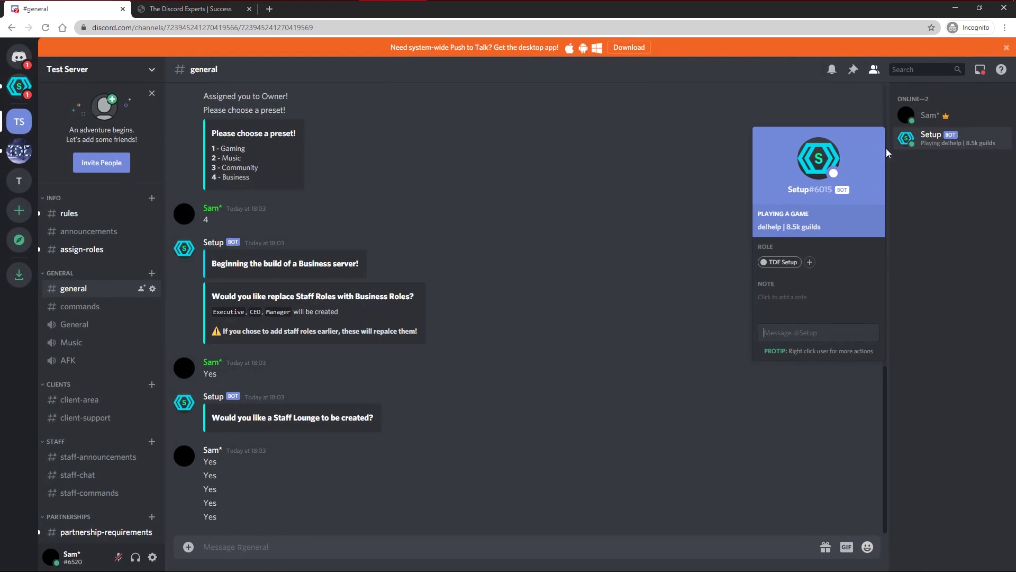
left_click(902, 175)
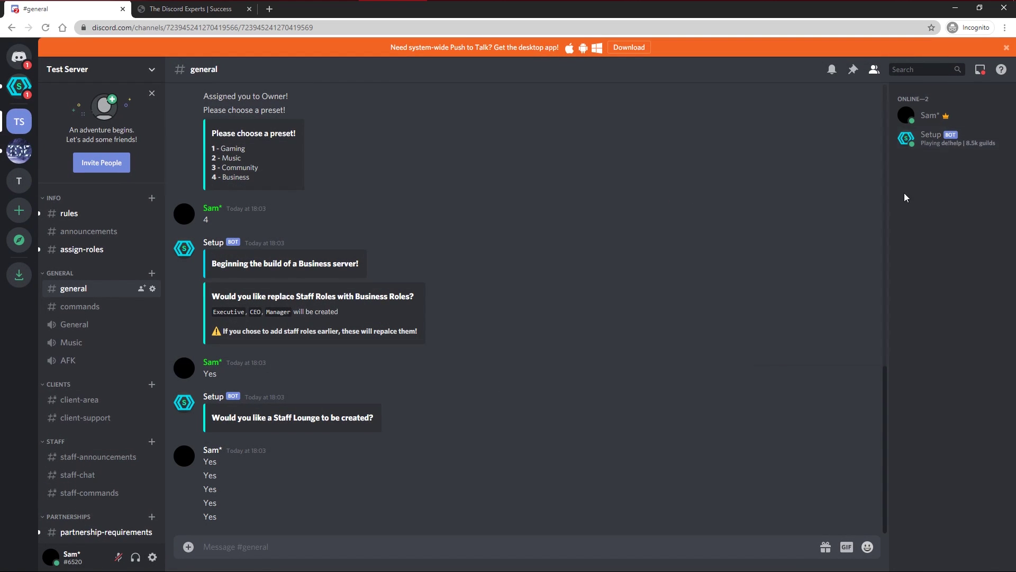
left_click(931, 136)
left_click(503, 195)
Step: In the assign-roles channel, react with the red heart to get the Red role and check the member's profile for it
left_click(78, 251)
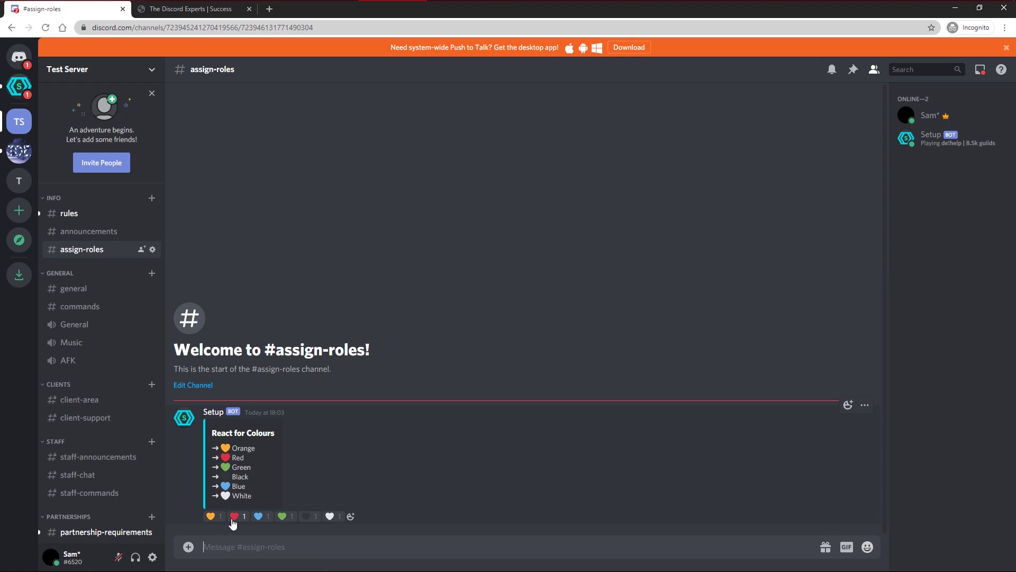
left_click(931, 116)
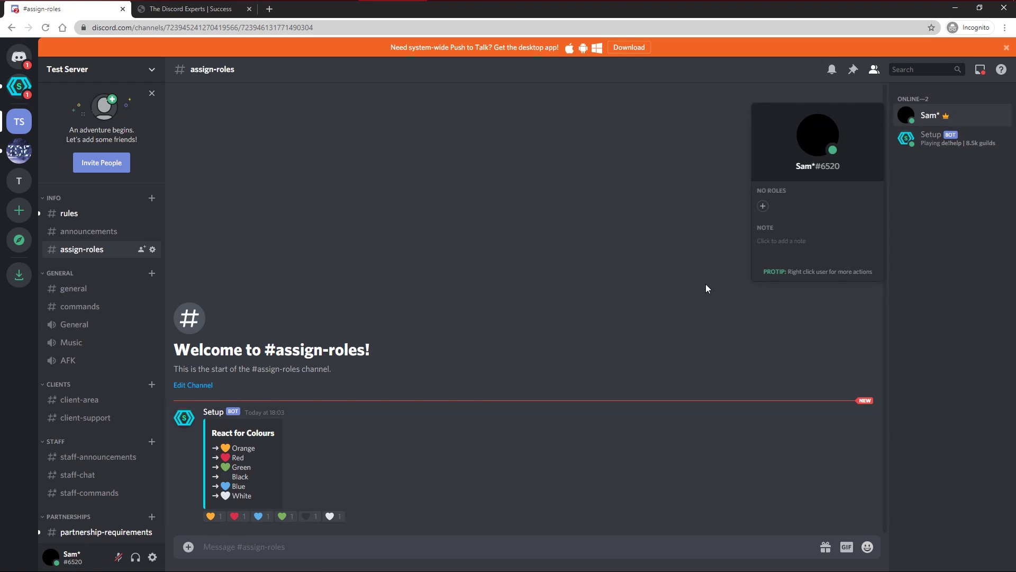
left_click(237, 517)
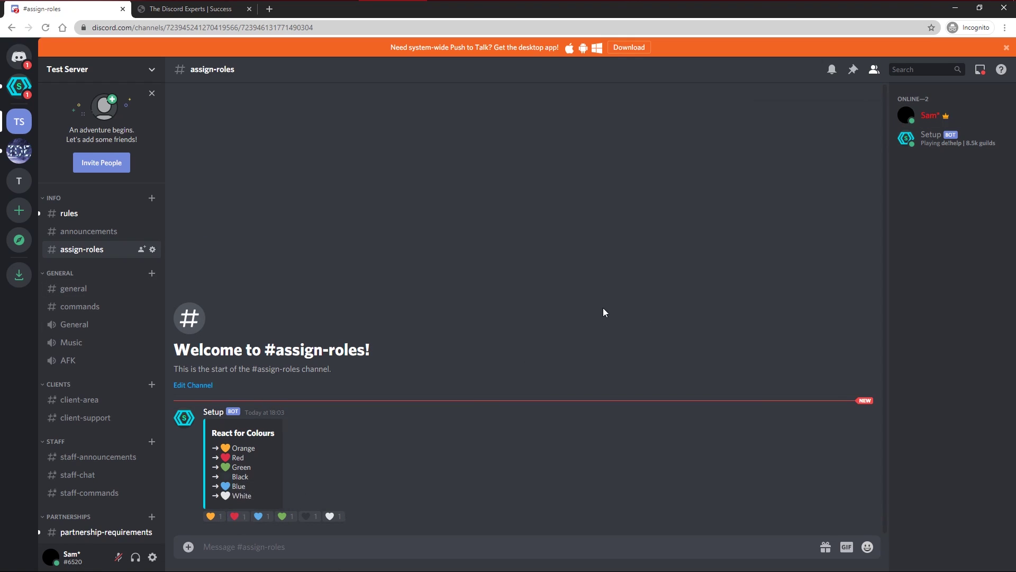
left_click(947, 106)
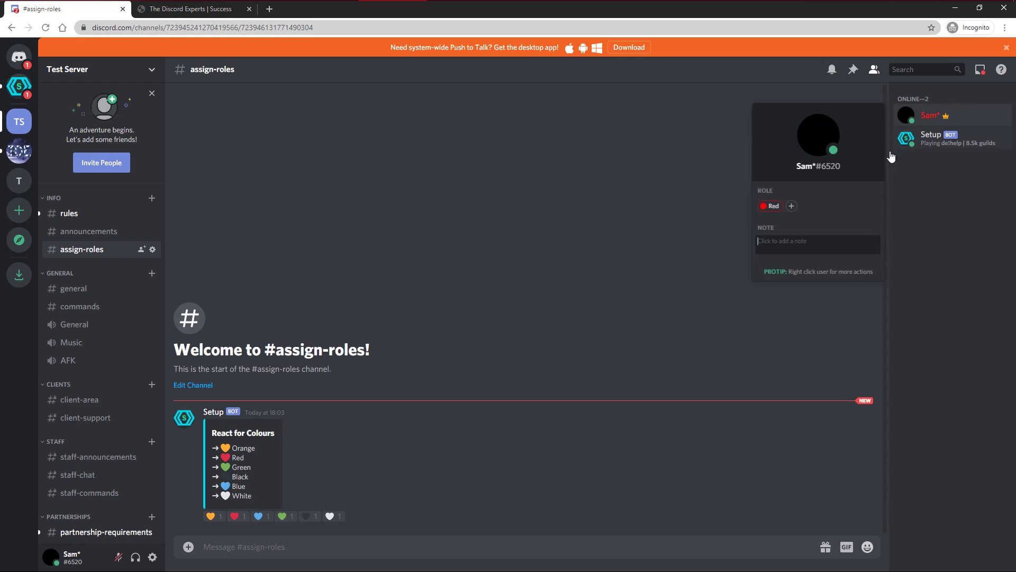
Step: Remove the red heart reaction from the colour message, then add and remove the blue heart reaction
left_click(237, 517)
left_click(237, 518)
left_click(260, 518)
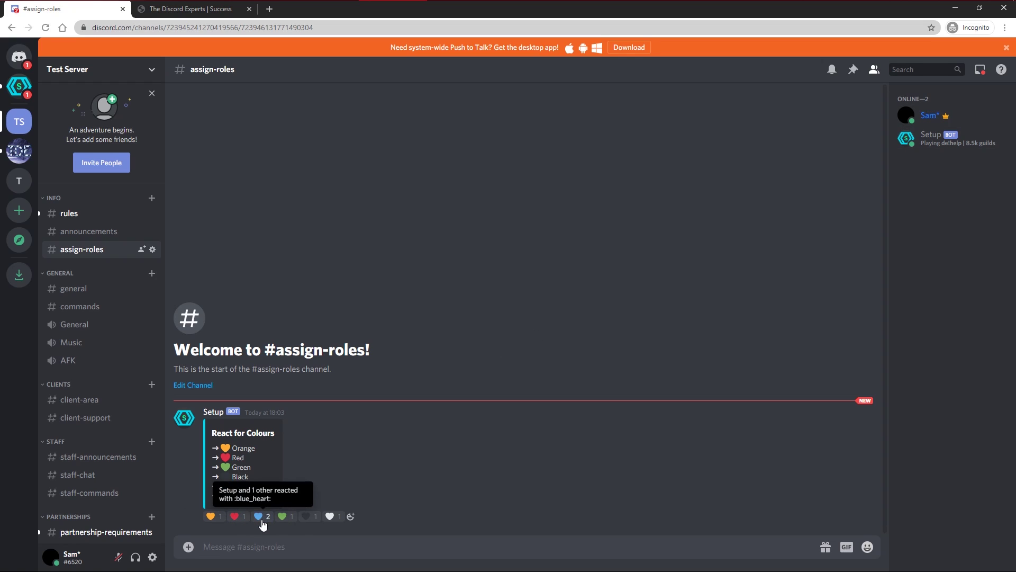
left_click(260, 517)
Step: Examine the Red, Blue, Black and White colour roles in Test Server's role settings, then close the settings
left_click(95, 80)
left_click(104, 137)
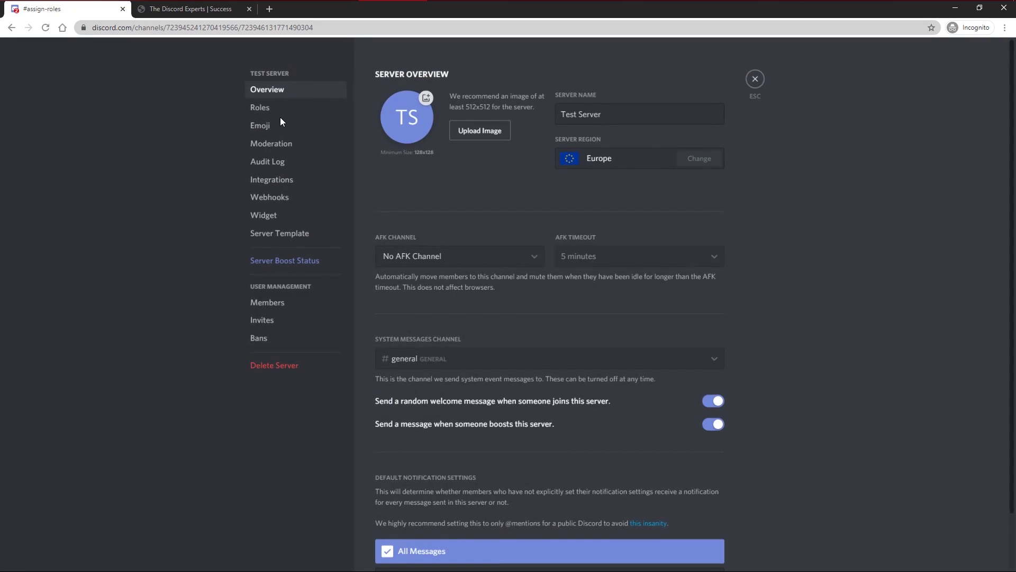
left_click(281, 112)
left_click(394, 273)
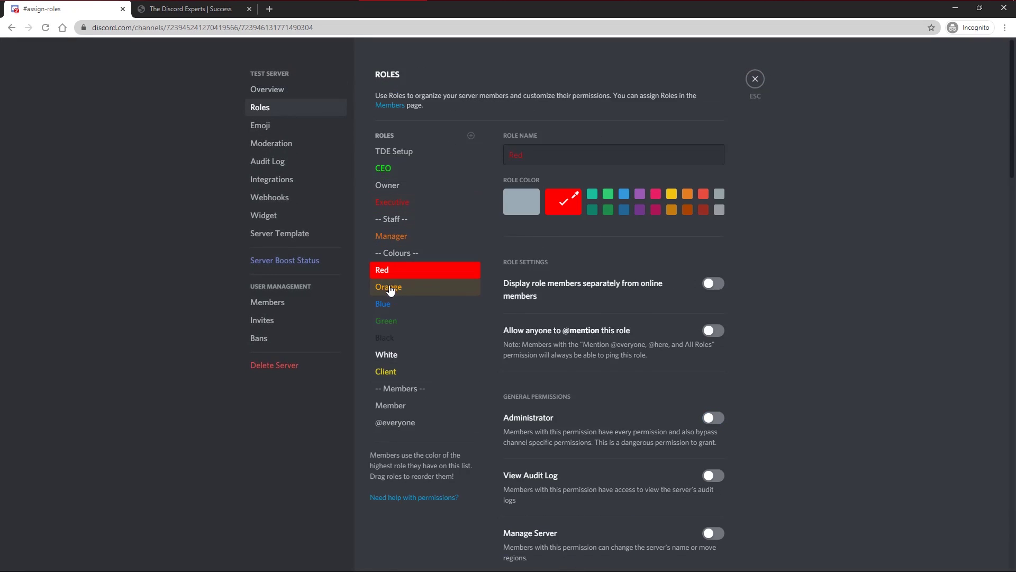
left_click(384, 304)
left_click(385, 338)
left_click(386, 354)
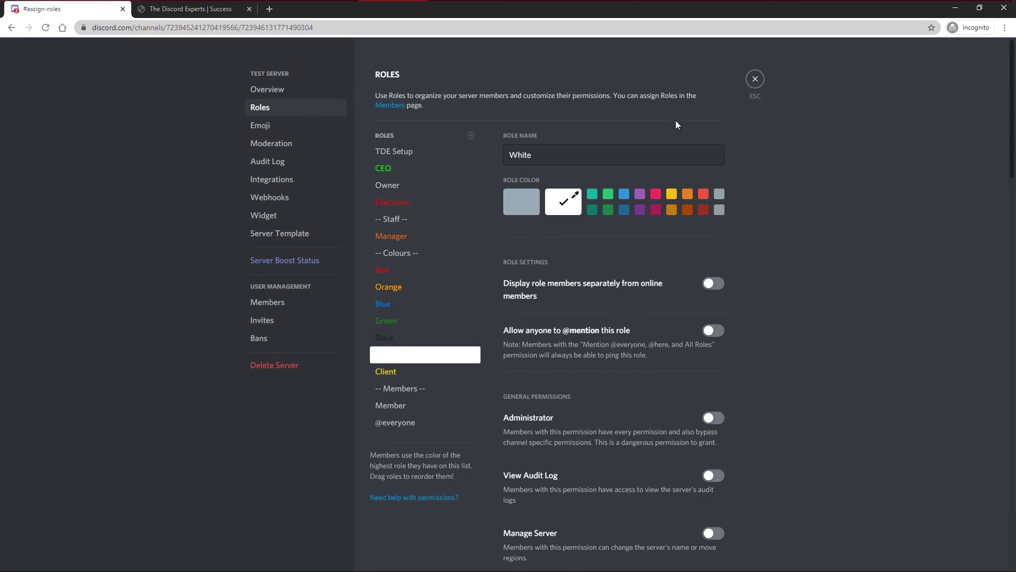
left_click(756, 79)
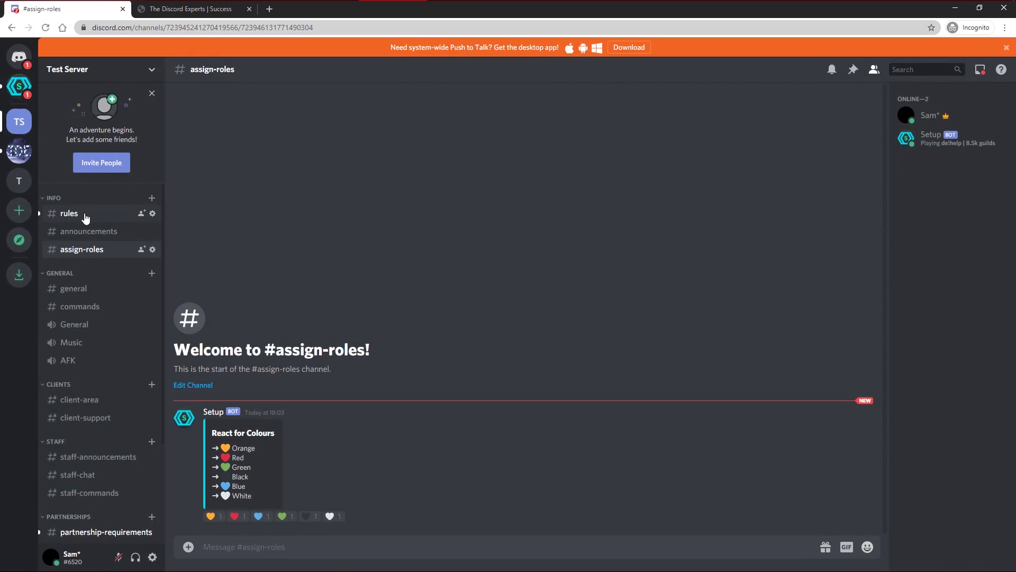
Step: Read the rules channel's placeholder message, then run the de!rules command in the commands channel and choose pre-made rules
left_click(85, 217)
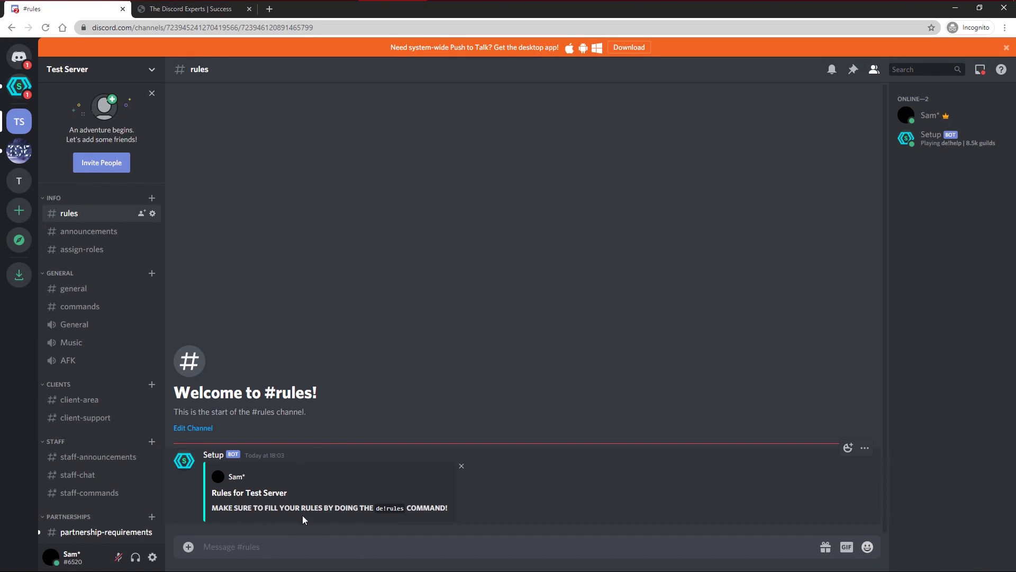
left_click(95, 306)
type("de")
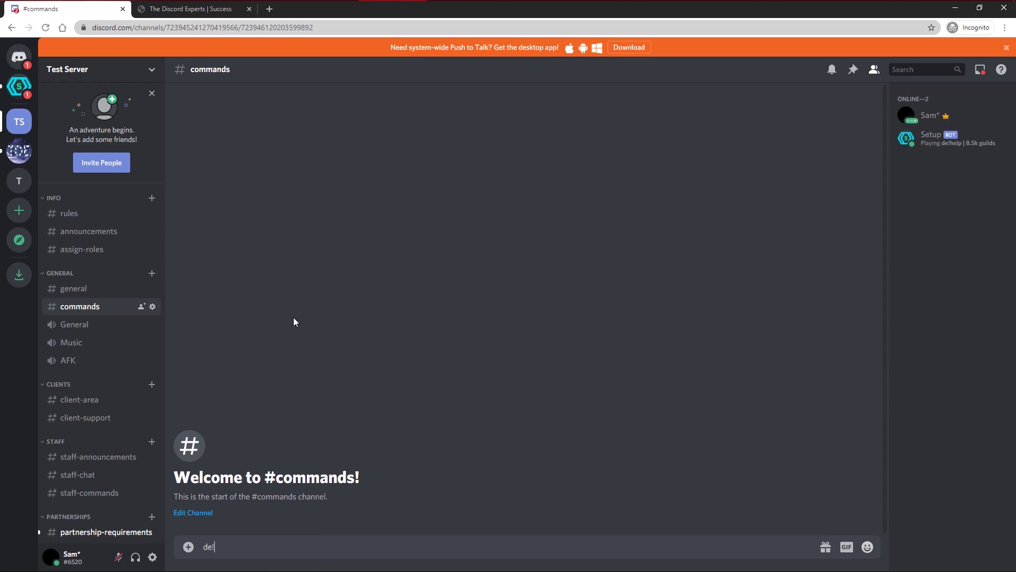
type("!rules")
key("Return")
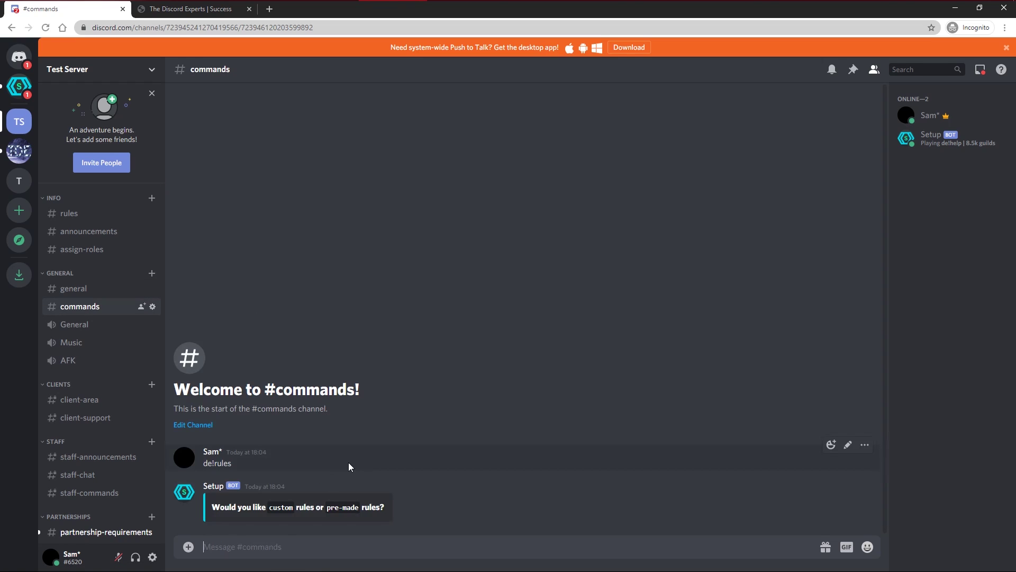
type("pre-made")
key("Return")
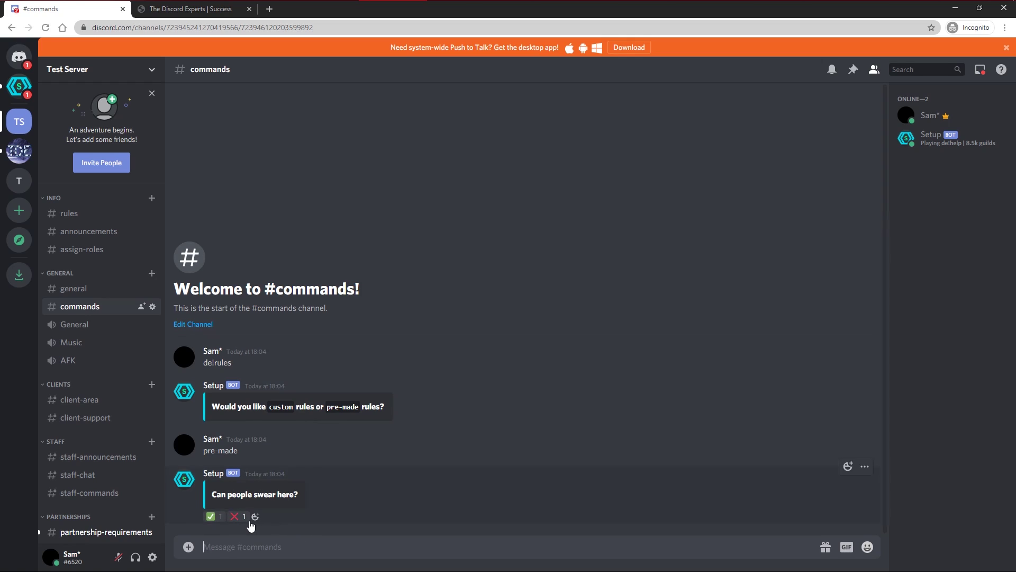
Step: Disallow swearing and NSFW images in the bot's rule questions and choose #rules as the rules channel
left_click(245, 517)
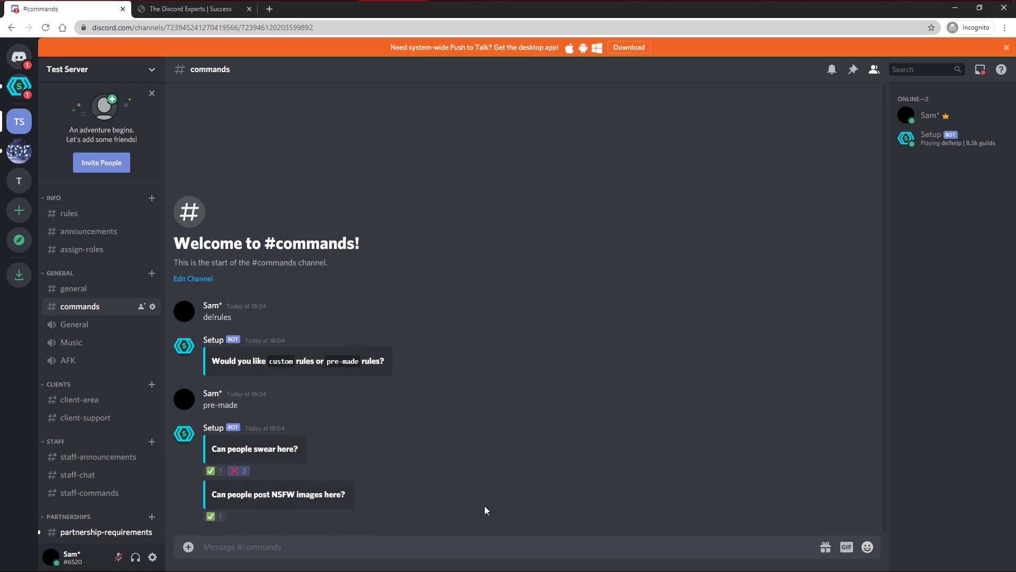
left_click(245, 517)
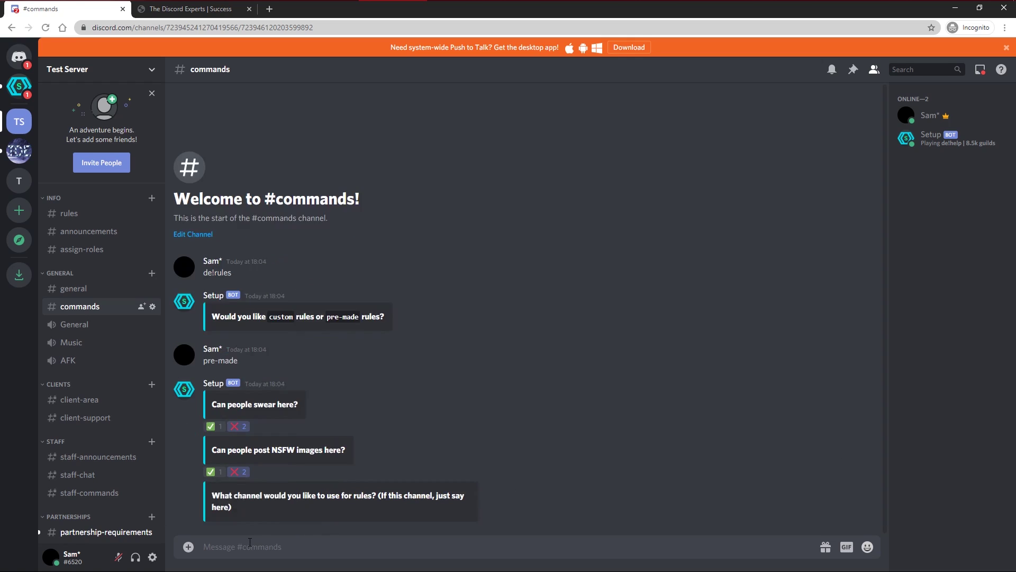
type("#rules")
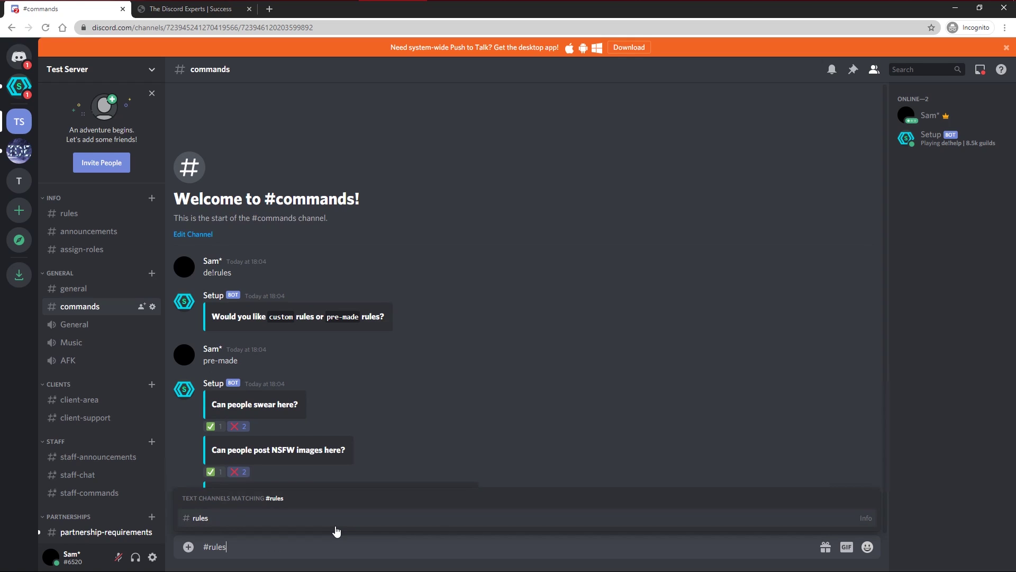
key("Return")
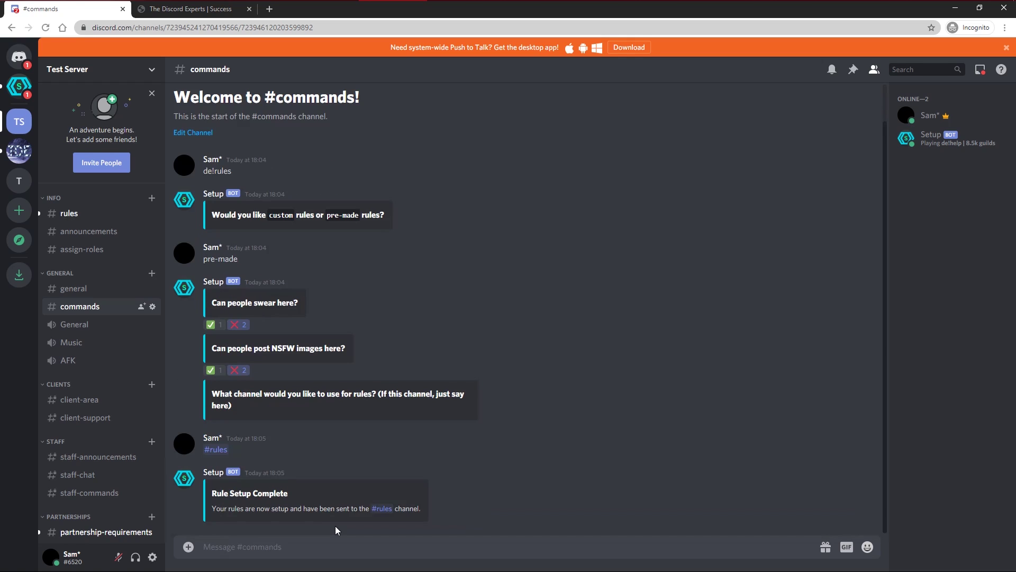
Step: Check the generated rules in the rules channel and delete the bot's placeholder message above them
left_click(83, 214)
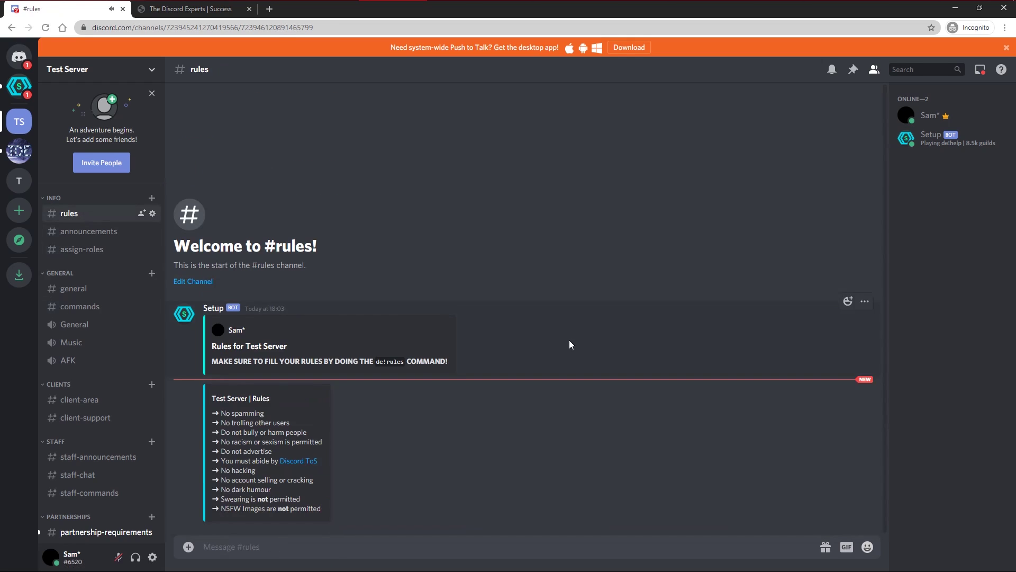
left_click(865, 283)
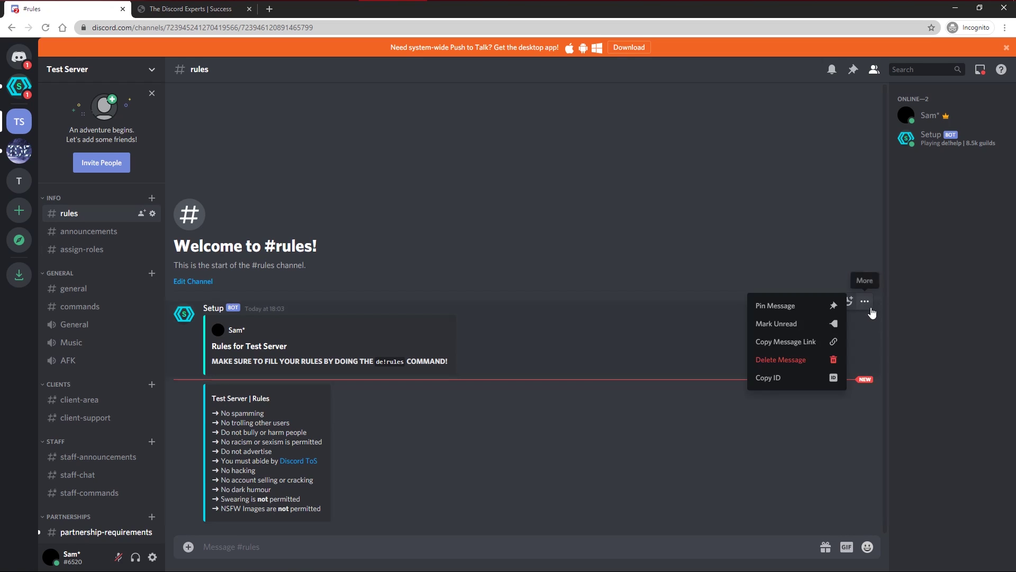
left_click(826, 361)
key("Return")
Step: Search the web for a font generator in a new browser tab and open the Instagram Fonts site
left_click(99, 289)
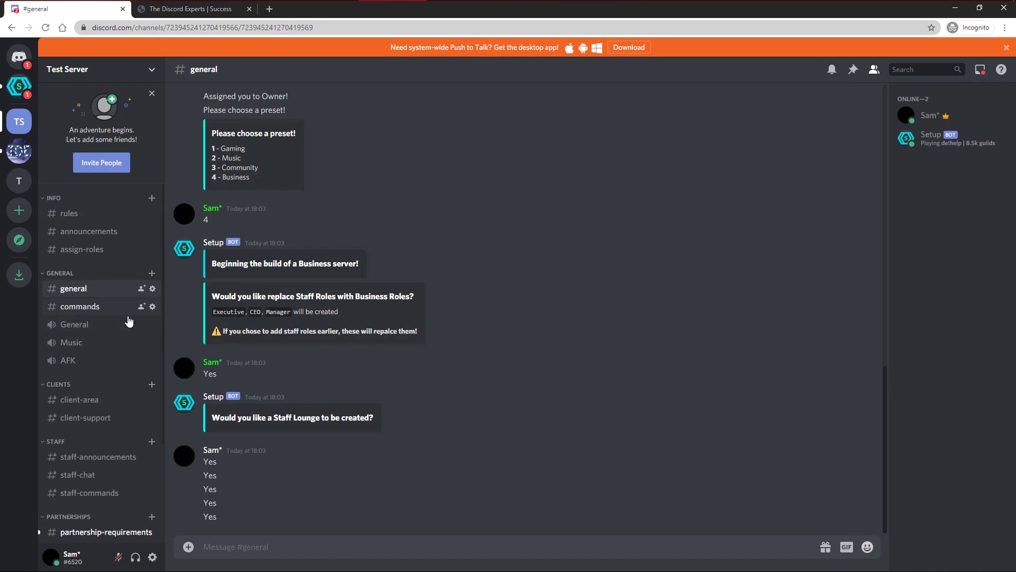
left_click(269, 9)
type("dafont")
key("Escape")
type("font generator")
key("Return")
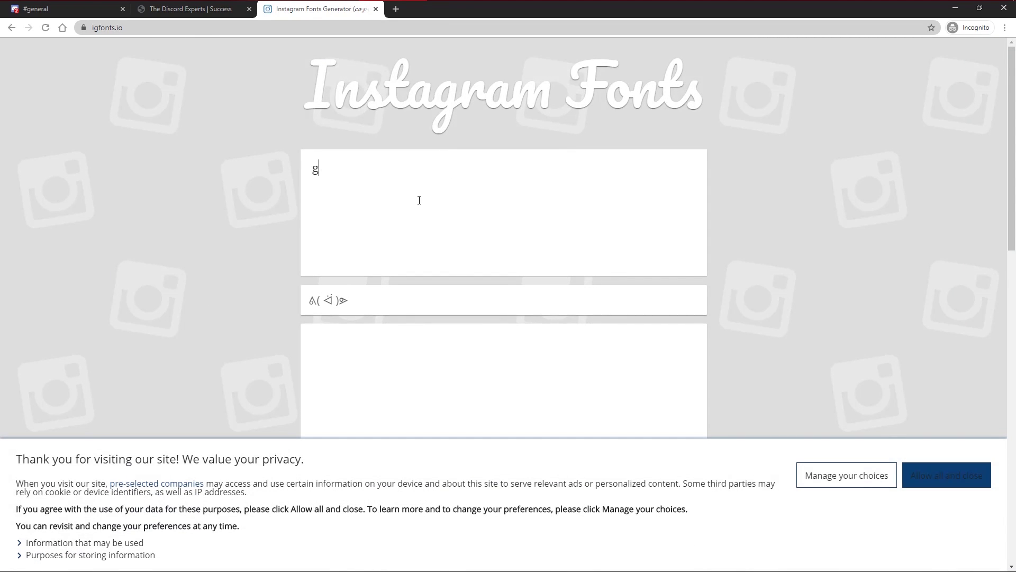
Step: Generate stylised versions of the word "general" and copy the bold script one
type("eneral")
scroll(334, 208, "down", 5)
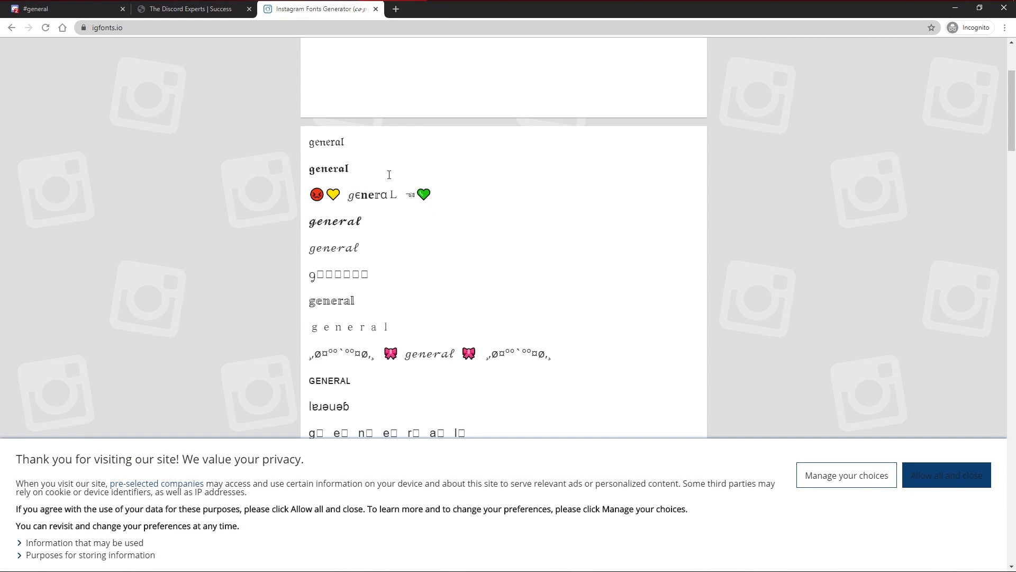
left_click(371, 221)
key("ctrl+c")
Step: Rename Test Server's general text channel with the copied bold script text and save the change
left_click(84, 7)
right_click(101, 289)
left_click(134, 354)
key("ctrl+a")
key("ctrl+v")
left_click(699, 547)
left_click(755, 79)
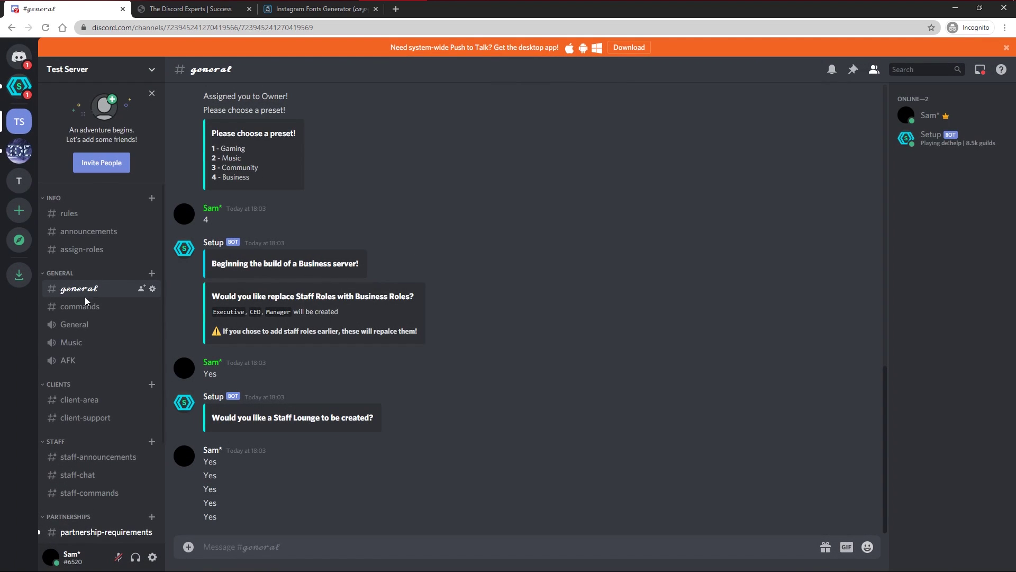
scroll(92, 370, "down", 1)
scroll(92, 369, "down", 3)
scroll(94, 367, "up", 3)
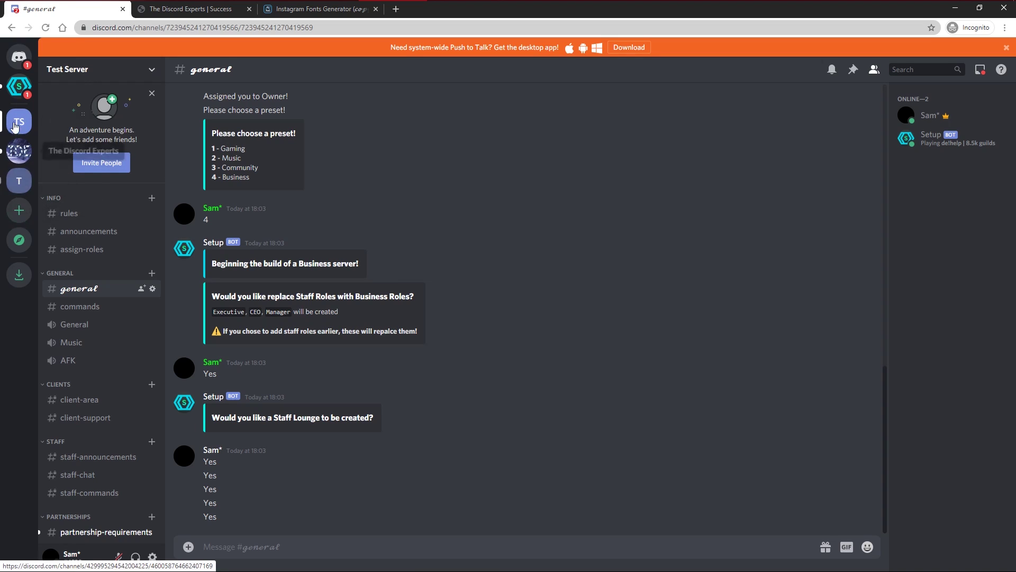
left_click(376, 9)
scroll(63, 370, "down", 3)
scroll(85, 329, "up", 3)
Step: Open the Automator bot's invite link from the get automator channel of The Discord Experts server
left_click(25, 186)
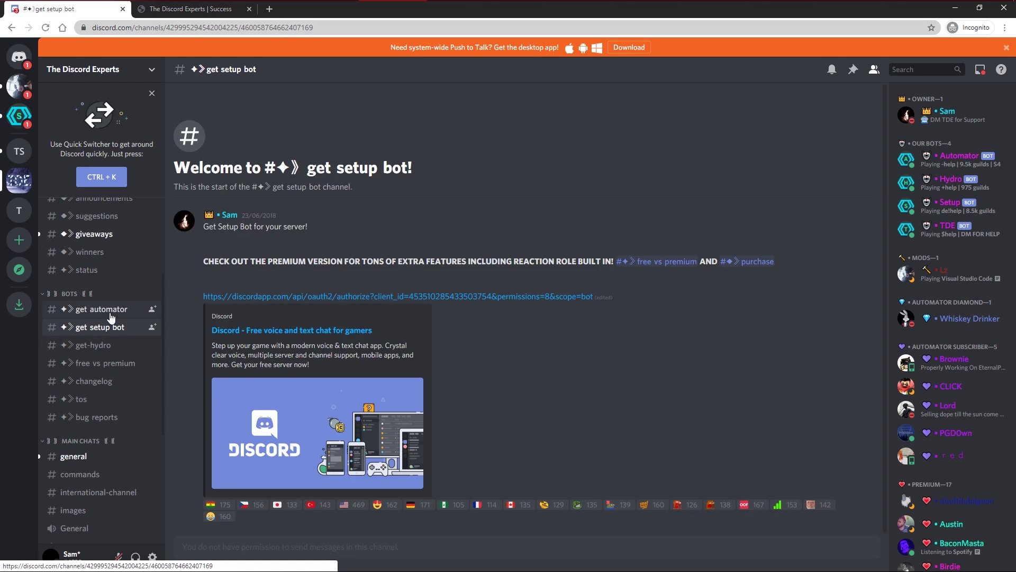
left_click(98, 309)
scroll(289, 301, "up", 5)
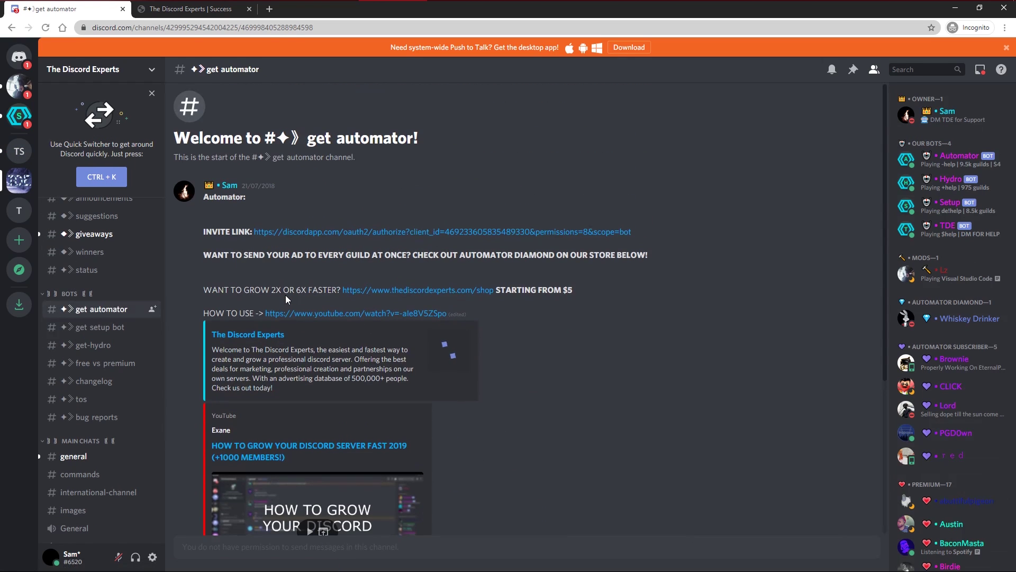
left_click(342, 241)
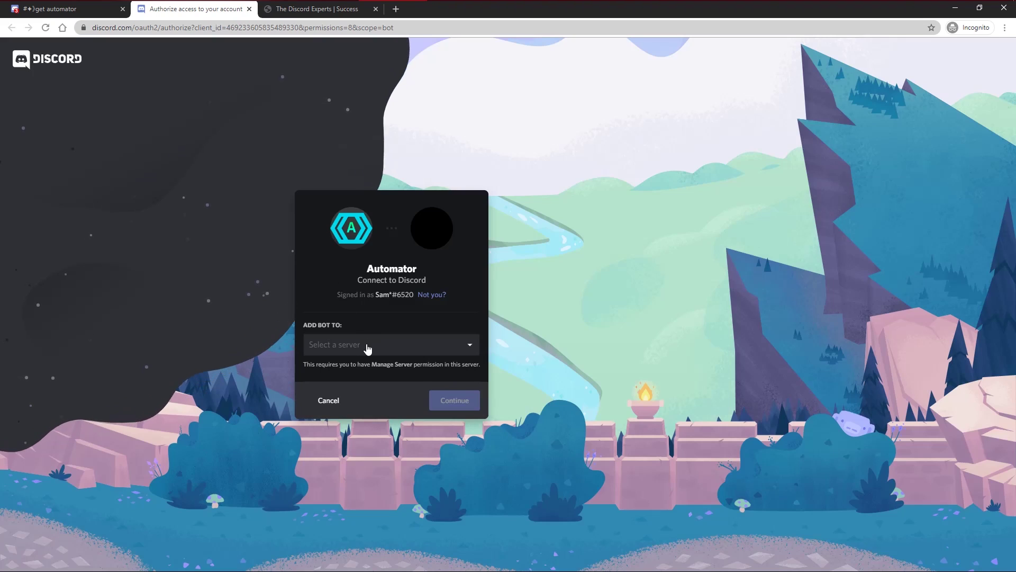
Step: Add the Automator bot to Test Server, authorising its requested permissions and passing the human check
left_click(368, 346)
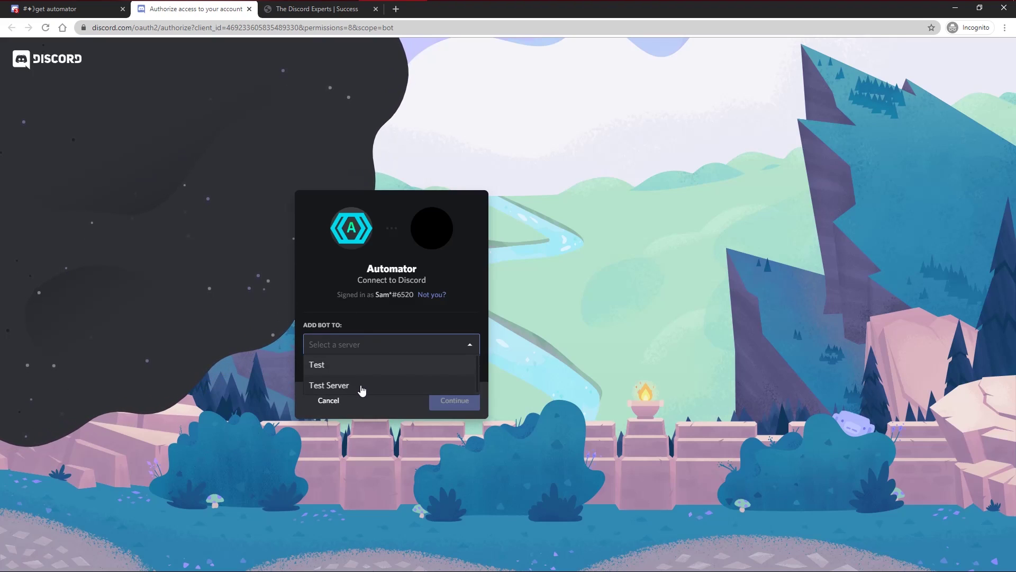
left_click(362, 390)
left_click(447, 401)
left_click(463, 436)
left_click(325, 374)
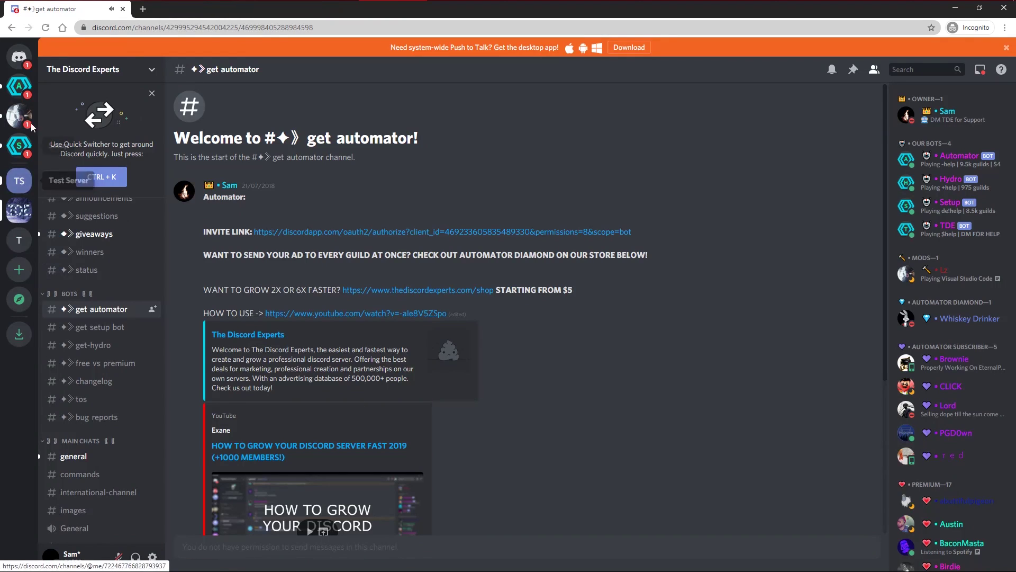
Step: View the new direct messages from the Automator and Setup bots, then check Automator's join message in Test Server's general channel
left_click(19, 85)
left_click(19, 115)
left_click(19, 131)
left_click(284, 516)
left_click(528, 503)
Step: Begin a -setup command in the general channel and create an auto-partners text channel under Partnerships
left_click(434, 552)
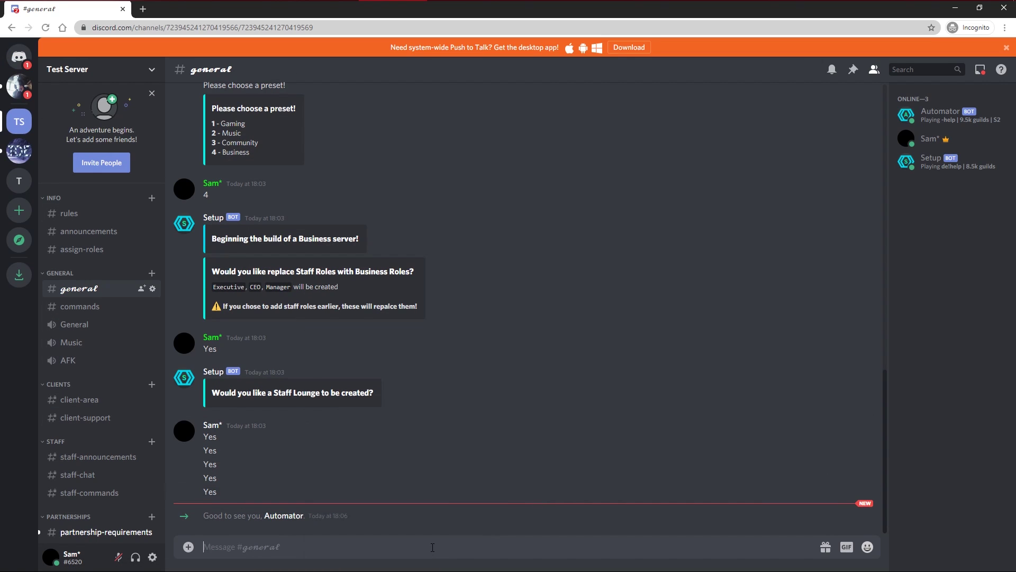
type("-setup")
scroll(128, 375, "down", 3)
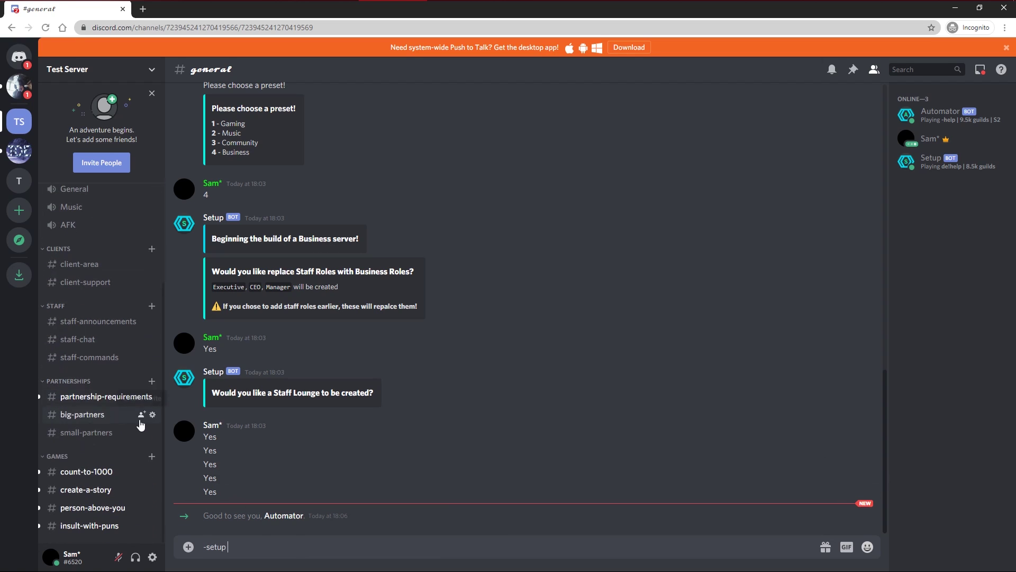
left_click(152, 381)
type("auto-partners")
key("Return")
Step: Add #auto-partners, "Welcome to my server", a fire-emoji line "New community, looking for active members!" and a tools-emoji line "Needs staff!" to the command
type("#auto")
key("Tab")
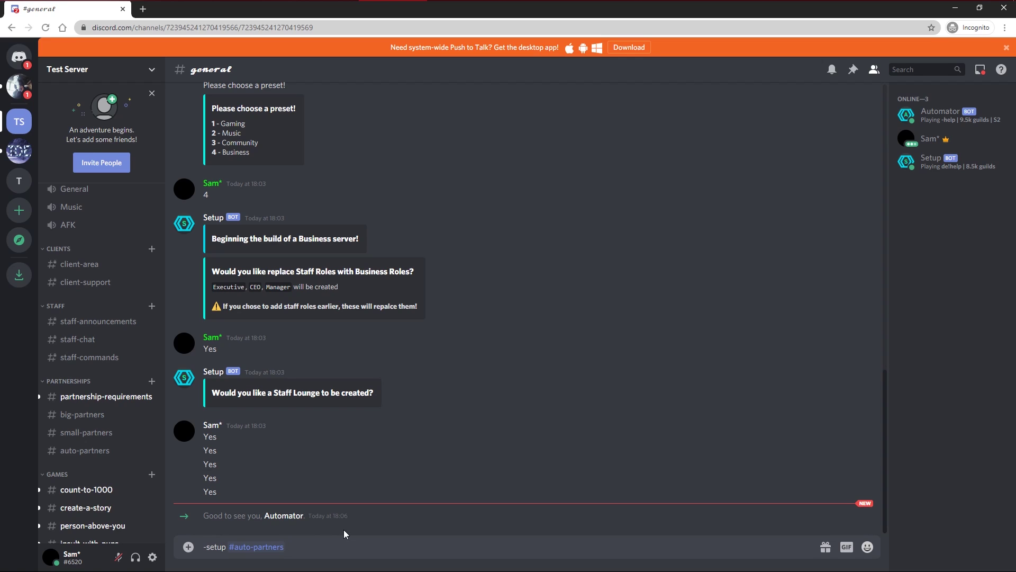
type("Welcome to my server")
key("shift+Return")
type(":fire:")
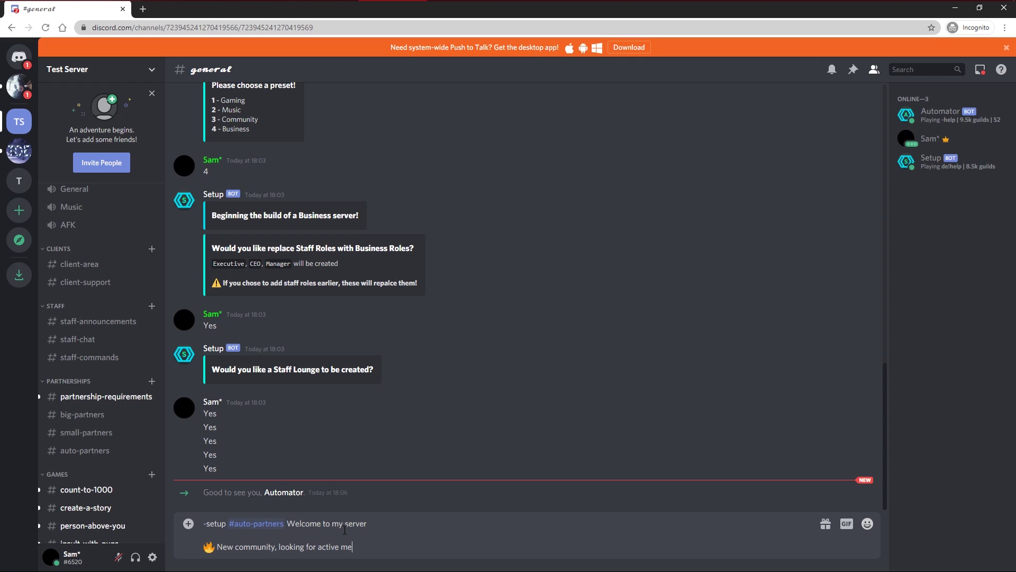
type("!")
key("shift+Return")
type(":tools:")
key("shift+Return")
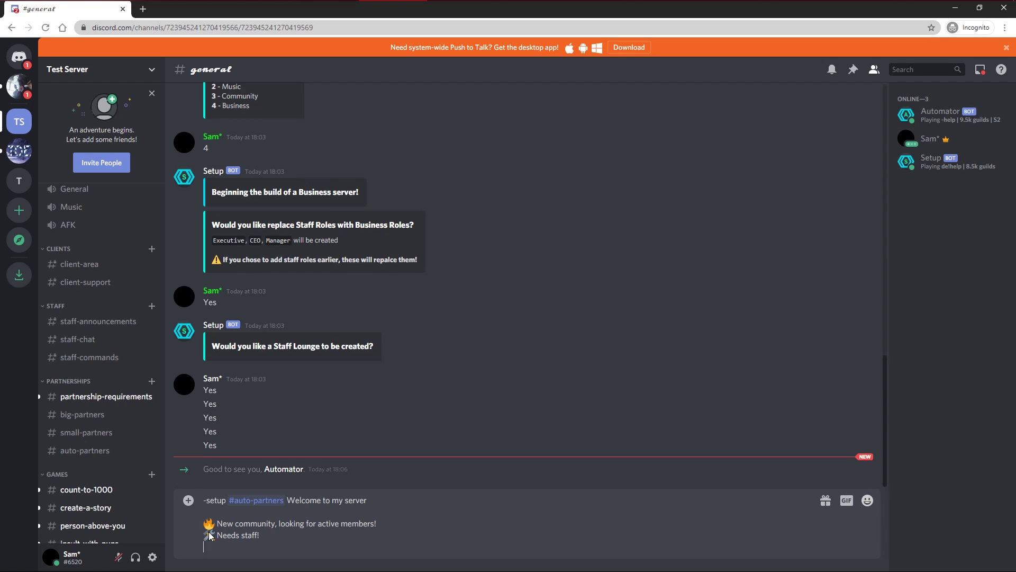
Step: Examine the Automator adverts in The Discord Experts' automatic-partnerships channel as examples of partnership messages
left_click(20, 151)
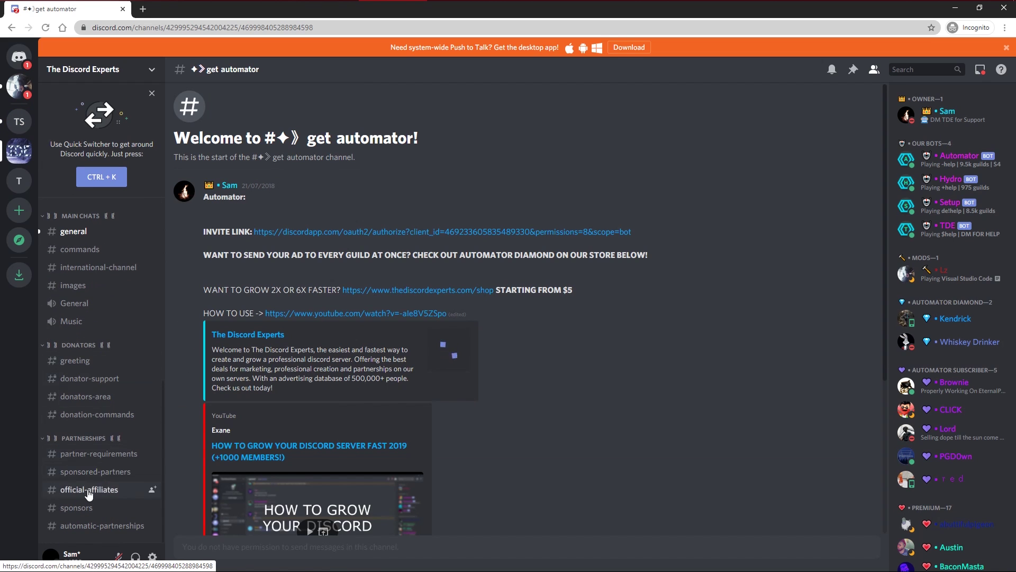
left_click(100, 526)
left_click_drag(214, 417, 289, 428)
left_click(289, 427)
scroll(240, 263, "up", 4)
left_click_drag(212, 272, 384, 306)
left_click(373, 314)
scroll(316, 344, "up", 15)
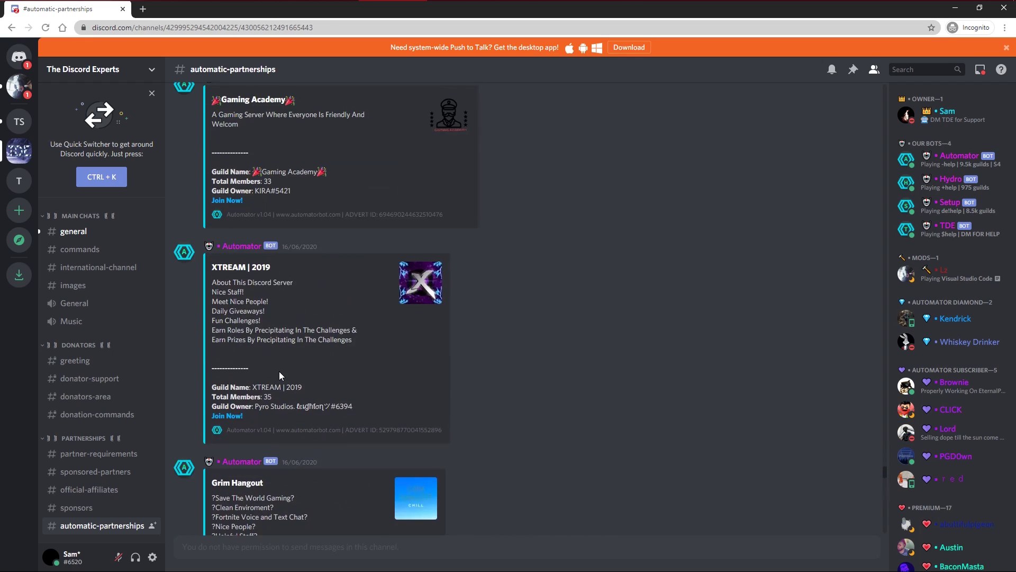
scroll(278, 371, "up", 6)
scroll(241, 236, "down", 4)
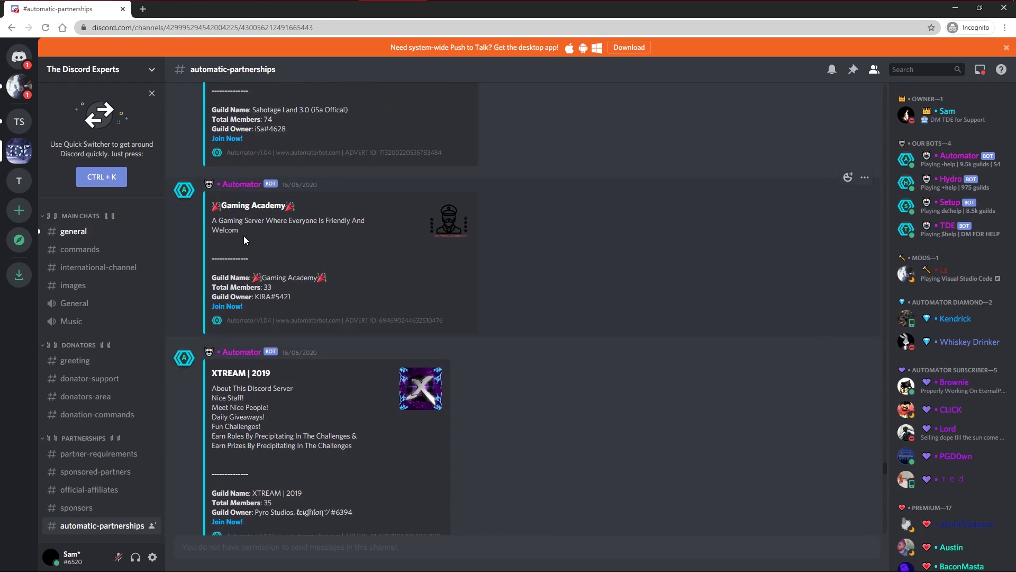
scroll(297, 251, "down", 10)
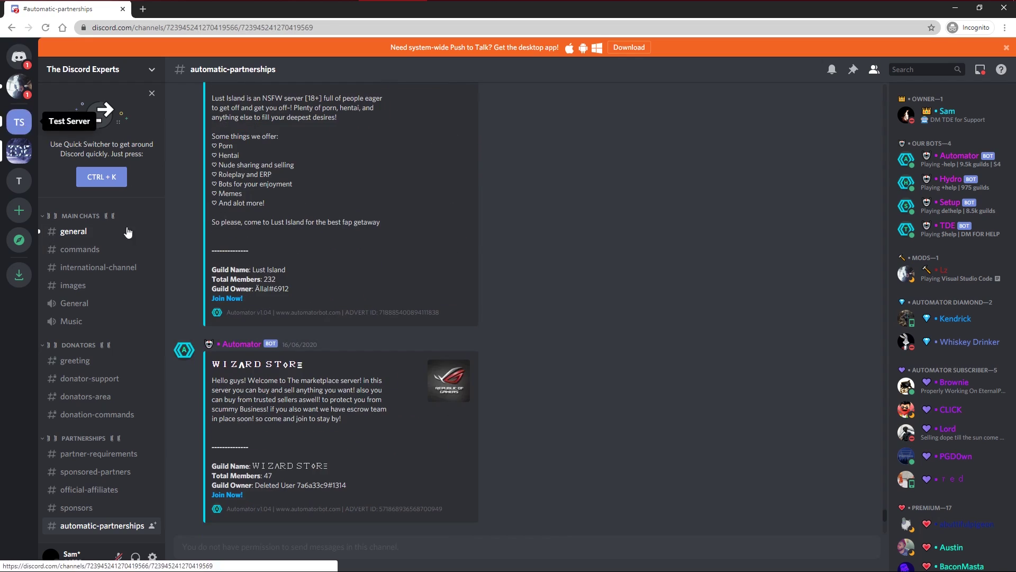
Step: Finish the Test Server advert with a video-game emoji line "Lots of gaming channels" and send the -setup command
left_click(20, 121)
type("video")
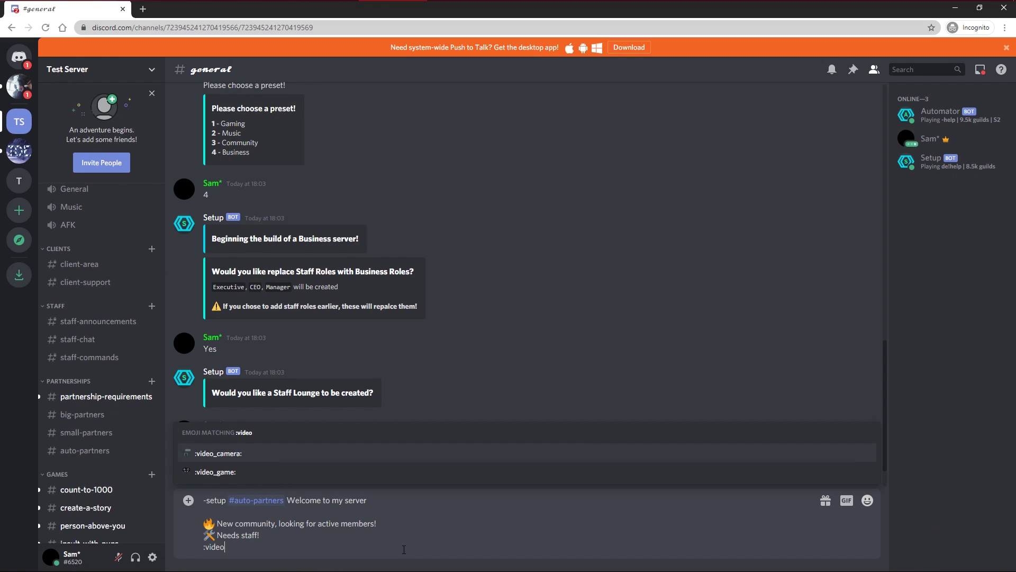
key("Down")
key("Return")
key("Return")
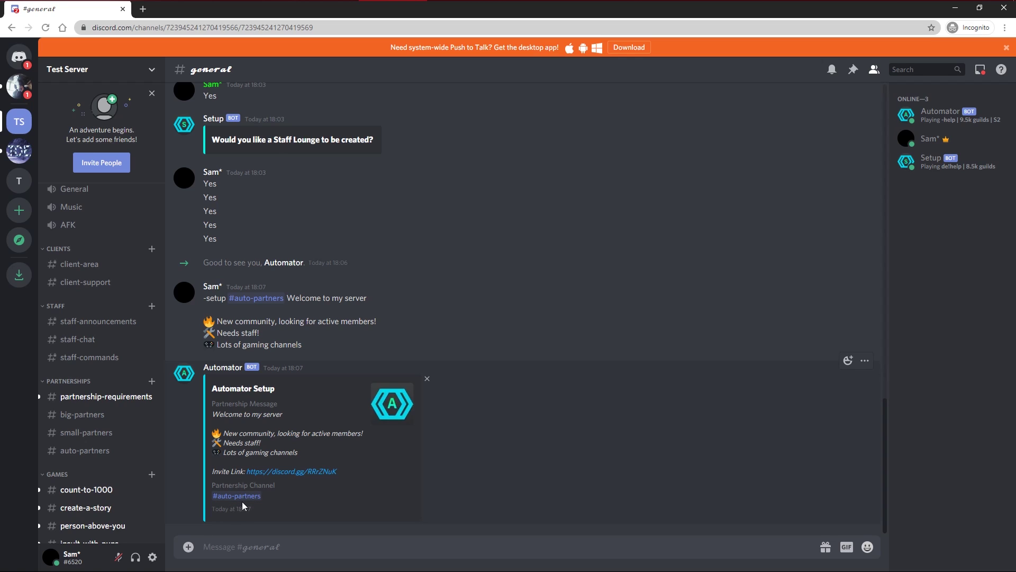
Step: Open thediscordexperts.com/shop in a new tab, examine the Automator Upgrade Service's partner options, then close the page
left_click(143, 9)
type("thediscordexperts.com/shop")
key("Return")
scroll(347, 336, "down", 4)
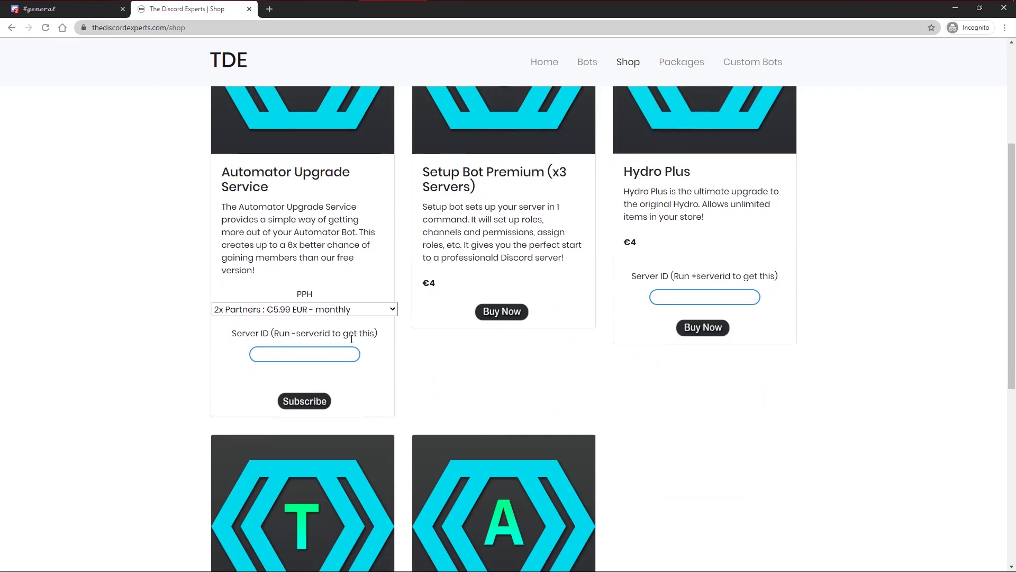
left_click(294, 312)
left_click(243, 323)
left_click(249, 9)
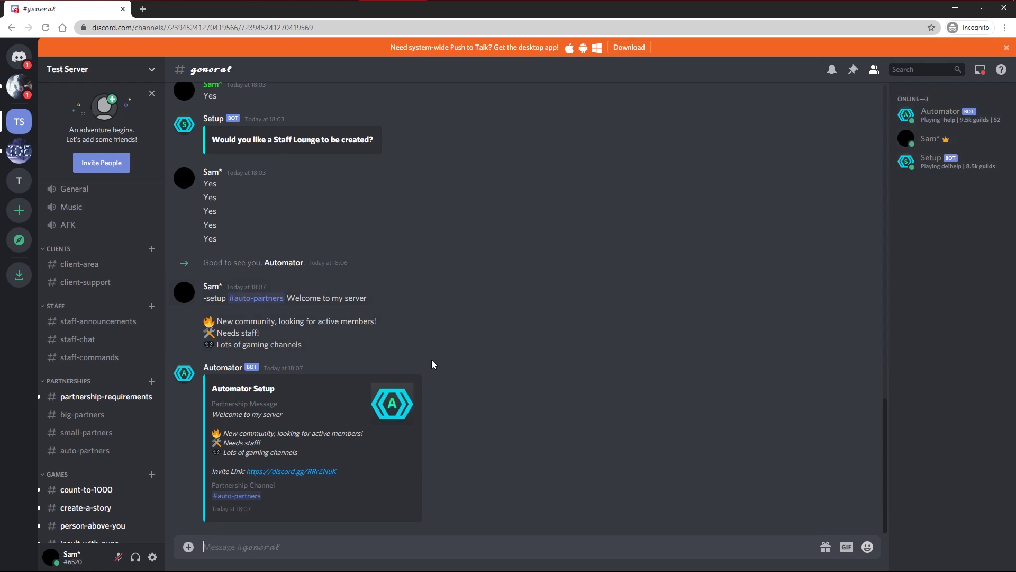
Step: Open the Hydro bot's invite link from the get-hydro channel of The Discord Experts server
left_click(19, 152)
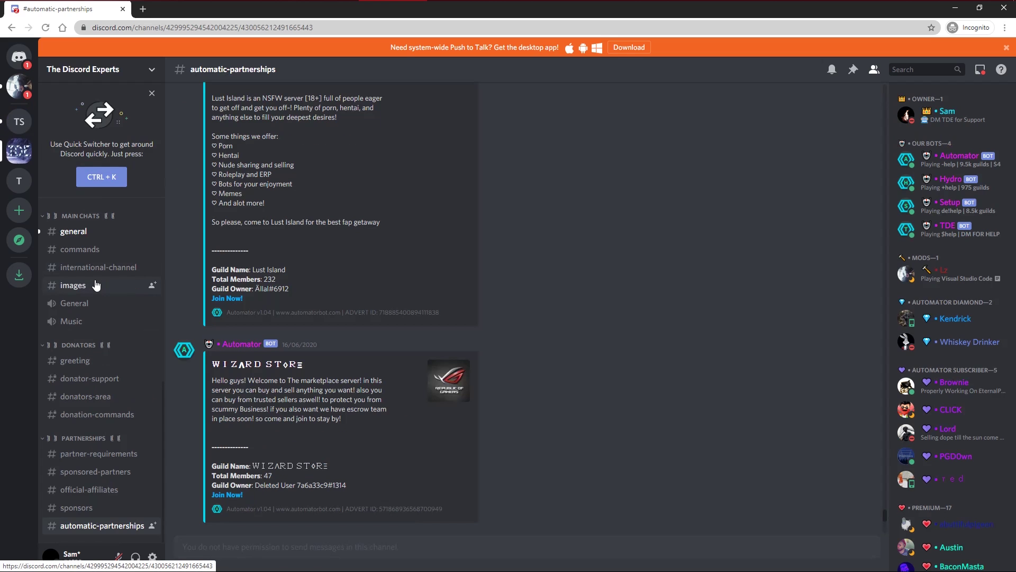
scroll(95, 279, "up", 10)
left_click(93, 491)
left_click(307, 421)
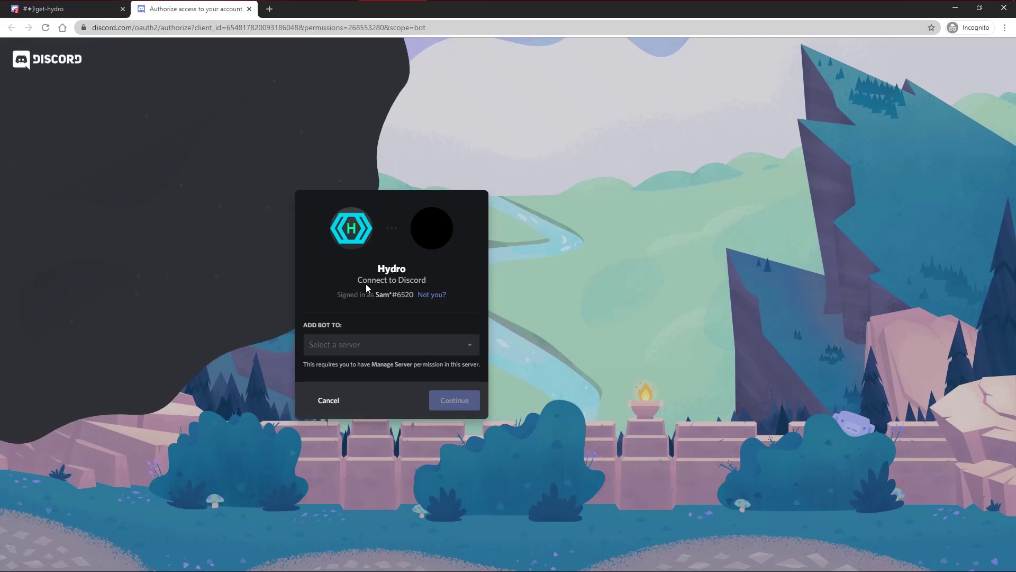
Step: Select Test Server for the Hydro bot, authorise its permissions and pass the human verification
left_click(375, 345)
left_click(365, 384)
left_click(451, 401)
left_click(450, 496)
left_click(337, 379)
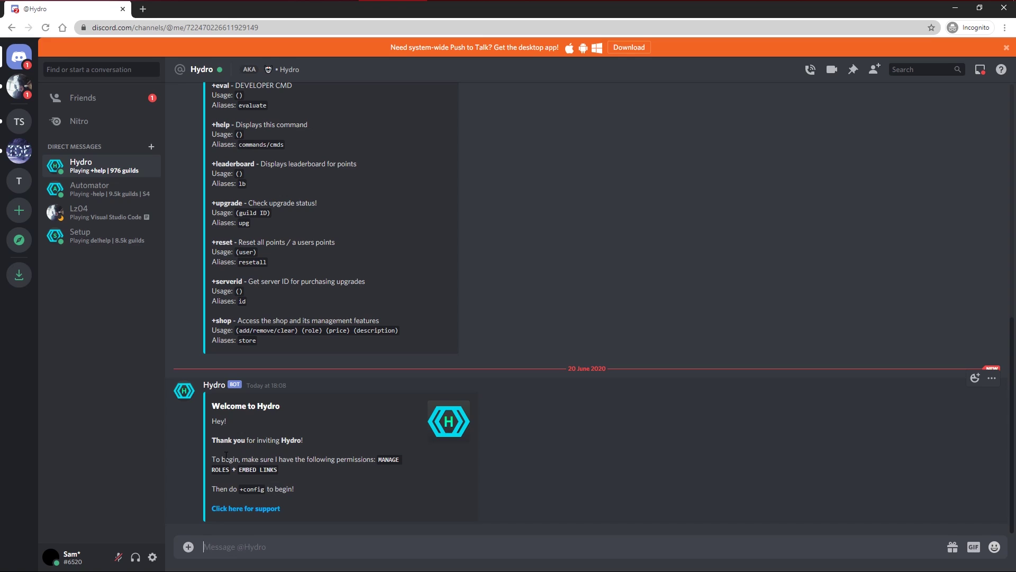
Step: Start Hydro's configuration in Test Server's general channel with the +config command and read its points question
mouse_move(226, 456)
left_mouse_down()
mouse_move(295, 475)
mouse_move(296, 506)
mouse_move(213, 455)
left_mouse_up()
left_click(19, 122)
type("+config")
key("Return")
left_click_drag(203, 517, 489, 531)
left_click(488, 524)
left_click(199, 522)
left_click(492, 522)
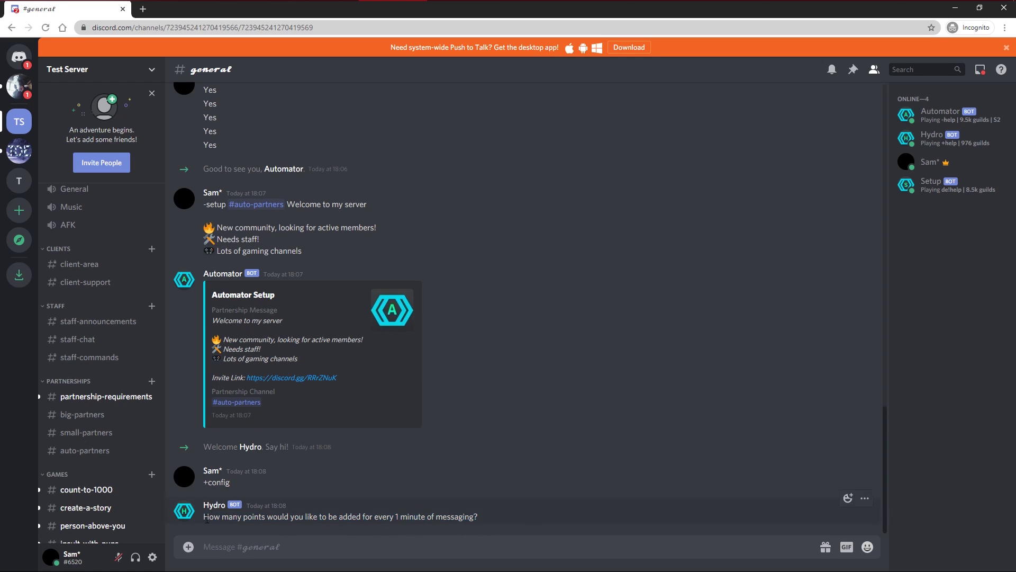
mouse_move(212, 518)
left_mouse_down()
mouse_move(481, 531)
mouse_move(241, 535)
mouse_move(205, 517)
left_mouse_up()
left_click(526, 525)
Step: Answer Hydro's configuration questions with 25 points per minute of messaging and the default prefix
left_click(243, 541)
type("25")
key("Return")
type("default")
key("Return")
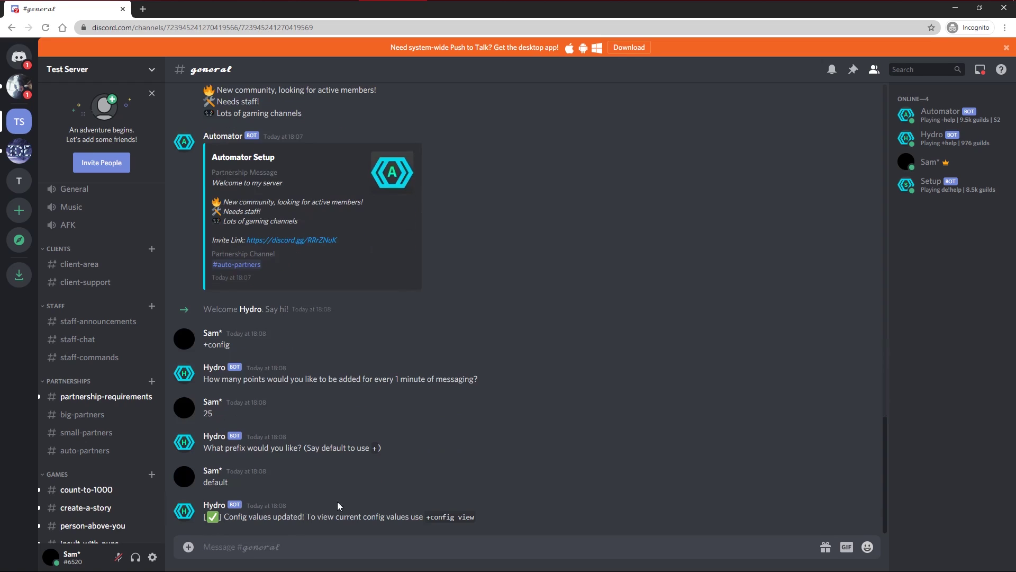
type("+config view")
key("Return")
left_click(205, 442)
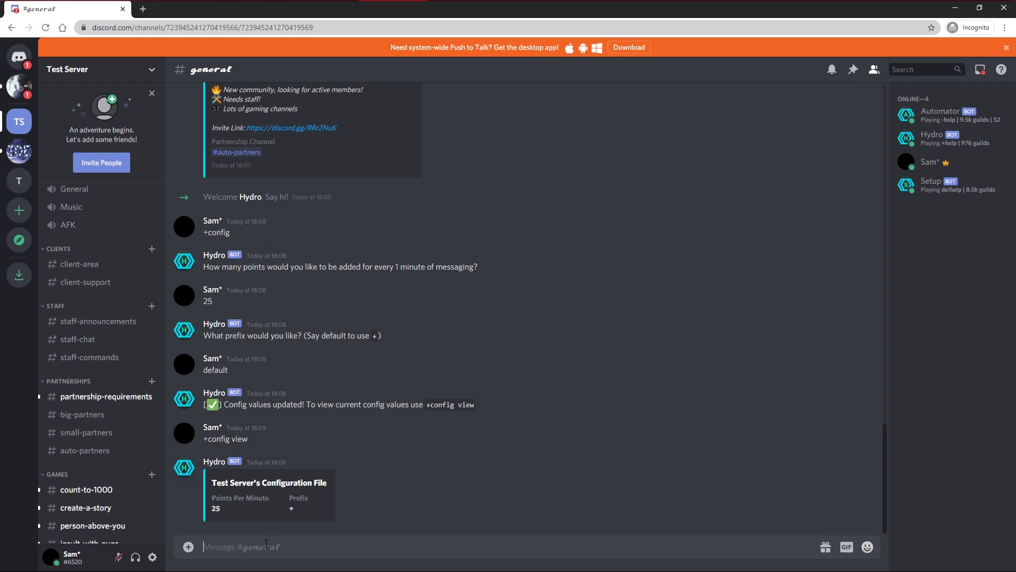
type("@hydr")
key("Tab")
key("Return")
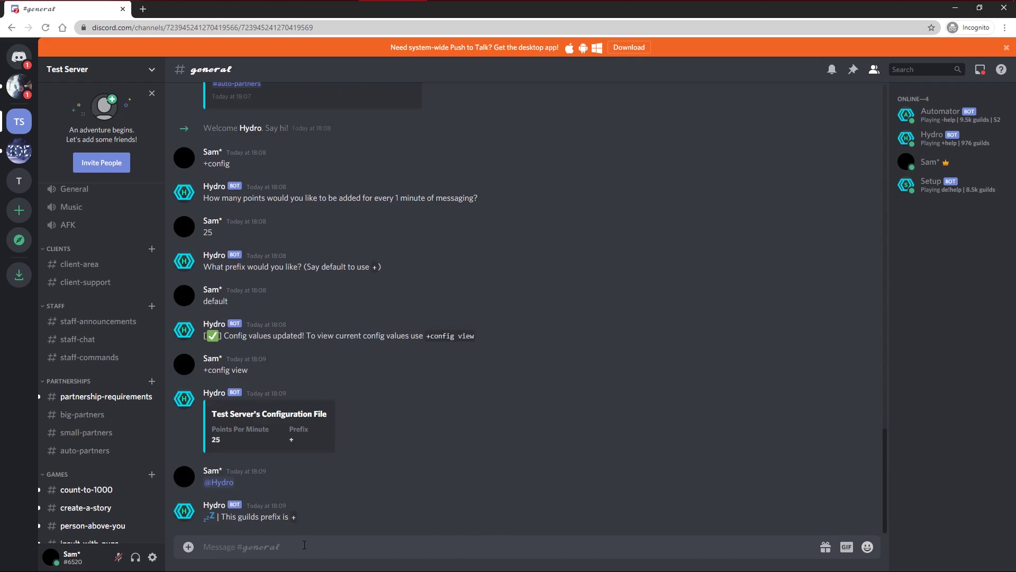
left_click_drag(219, 516, 328, 525)
left_click(296, 523)
Step: Display Test Server's Hydro store with the +shop command
type("+shop")
key("Return")
triple_click(268, 516)
left_click(294, 538)
Step: Create a yellow role named Trusted in the server settings and place it directly below the Client role
left_click(101, 74)
left_click(143, 139)
left_click(273, 113)
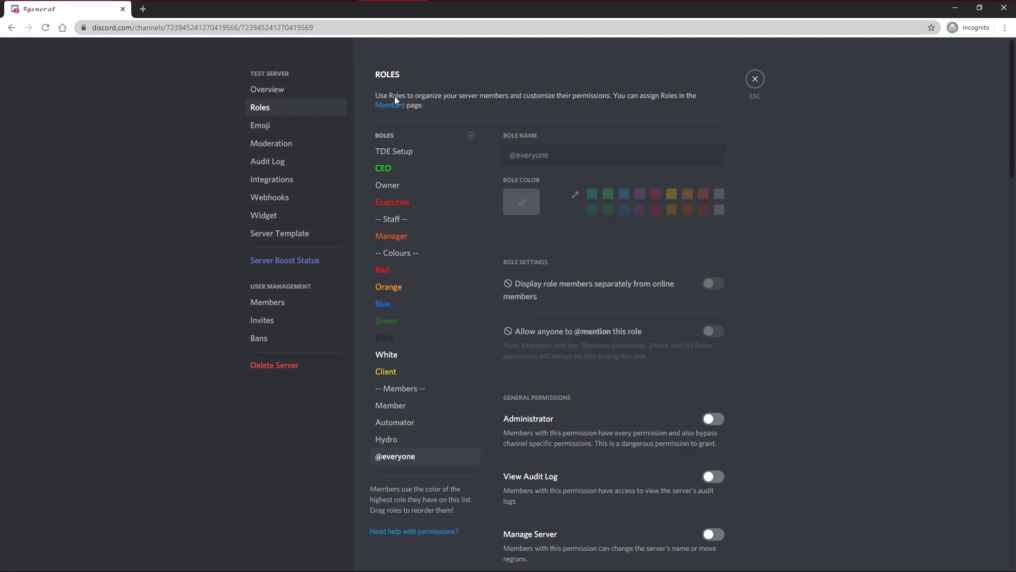
left_click(470, 137)
type("Trusted")
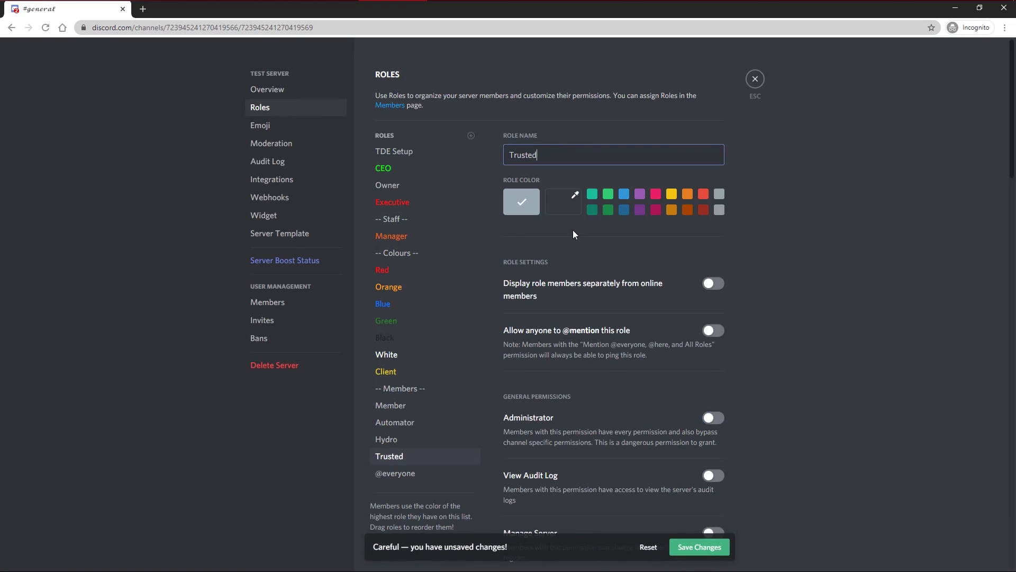
left_click(672, 194)
left_click_drag(438, 456, 446, 393)
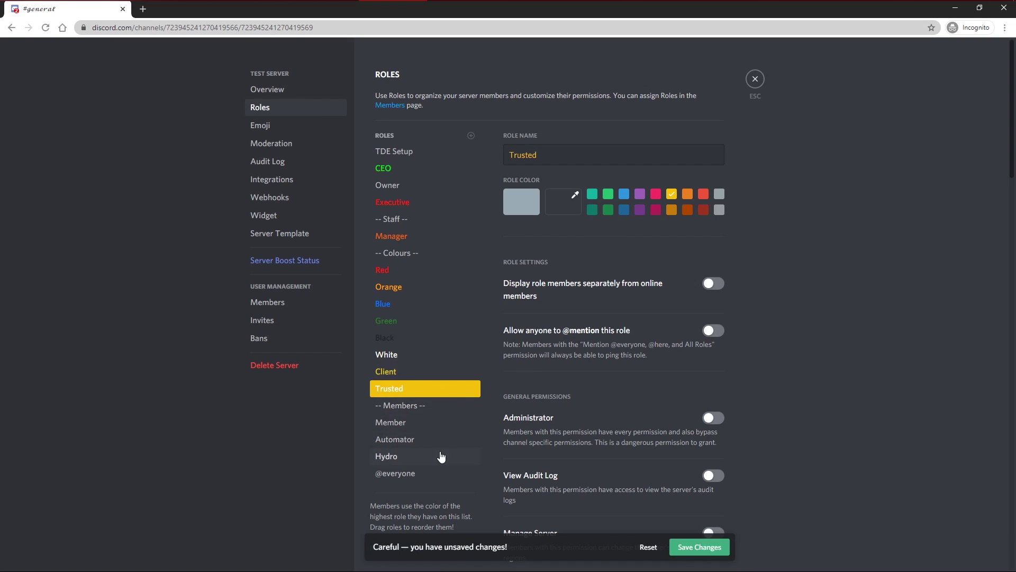
Step: Move the Hydro role directly above Trusted, save the role changes and leave the server settings
left_click(413, 460)
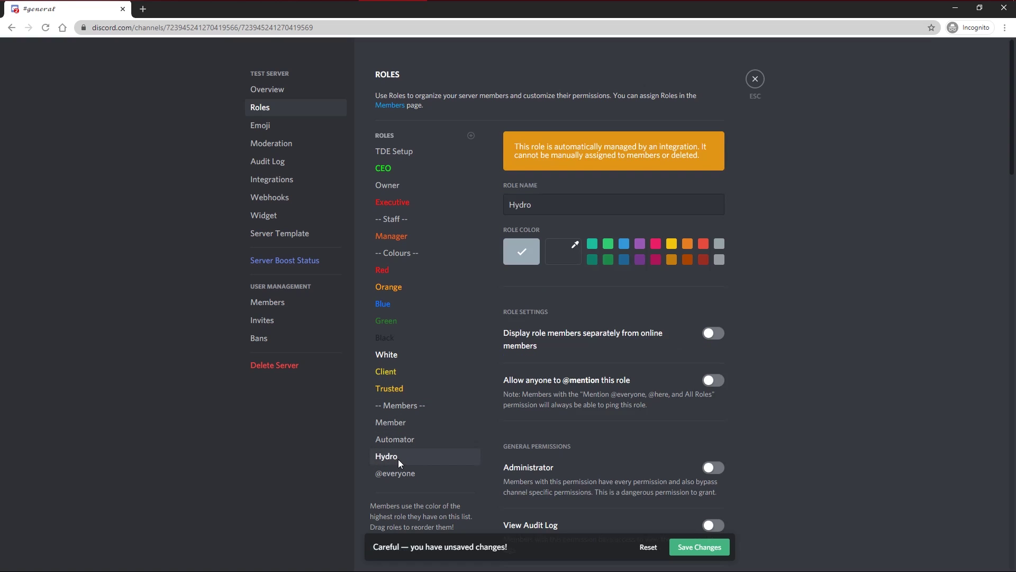
left_click_drag(405, 390, 392, 417)
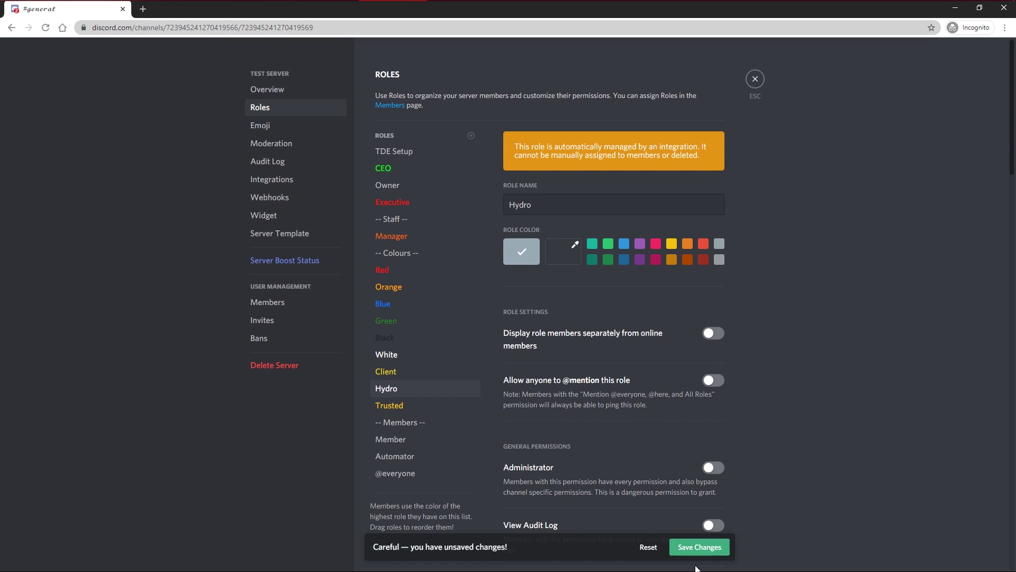
left_click(687, 550)
left_click(757, 84)
Step: Add the Trusted role to Hydro's shop for 100 points with the description "Get this role if you are active enough!" and display the store
type("+shop add \"Trusted\" 100")
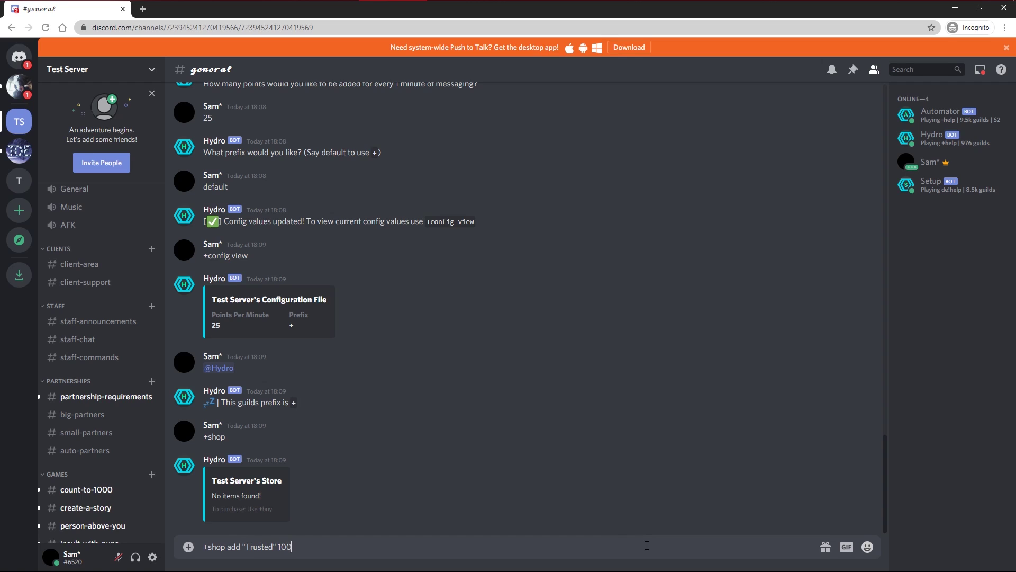
type("Get this role if you are active enough!")
key("Return")
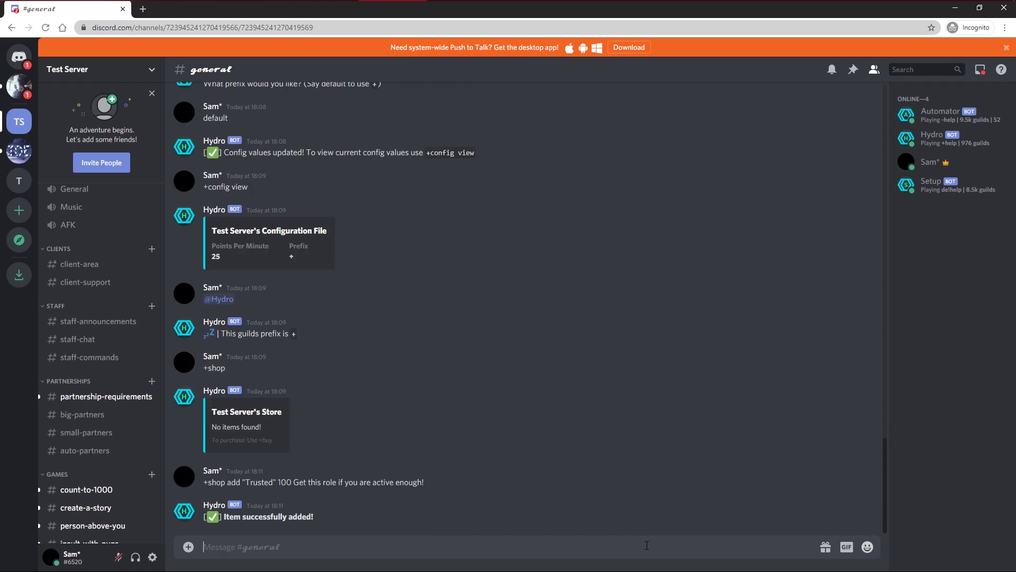
type("+shop")
key("Return")
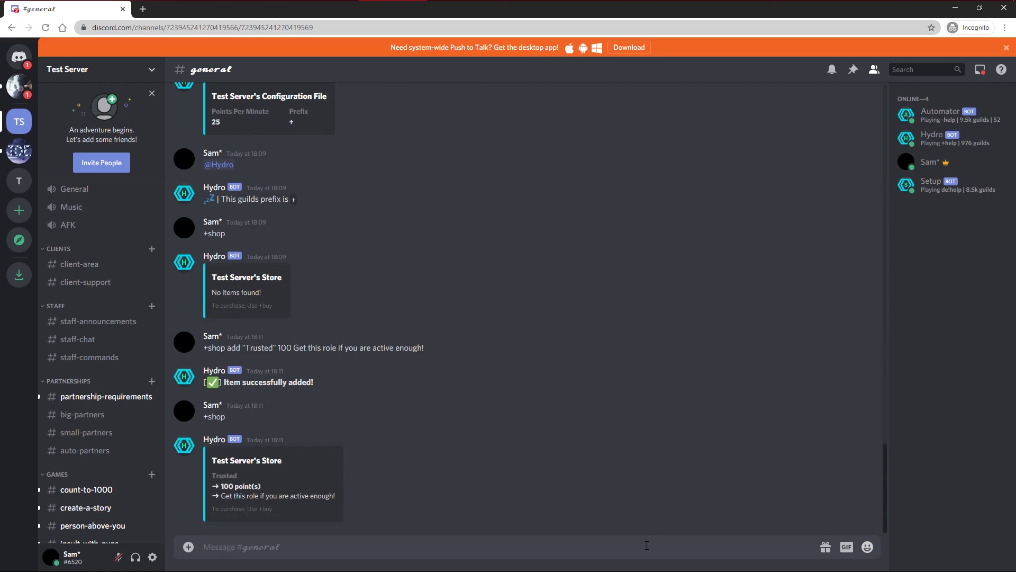
Step: Check your own points with +bal and give yourself 99 points with the +ap command
type("+bal")
key("Return")
type("+ap")
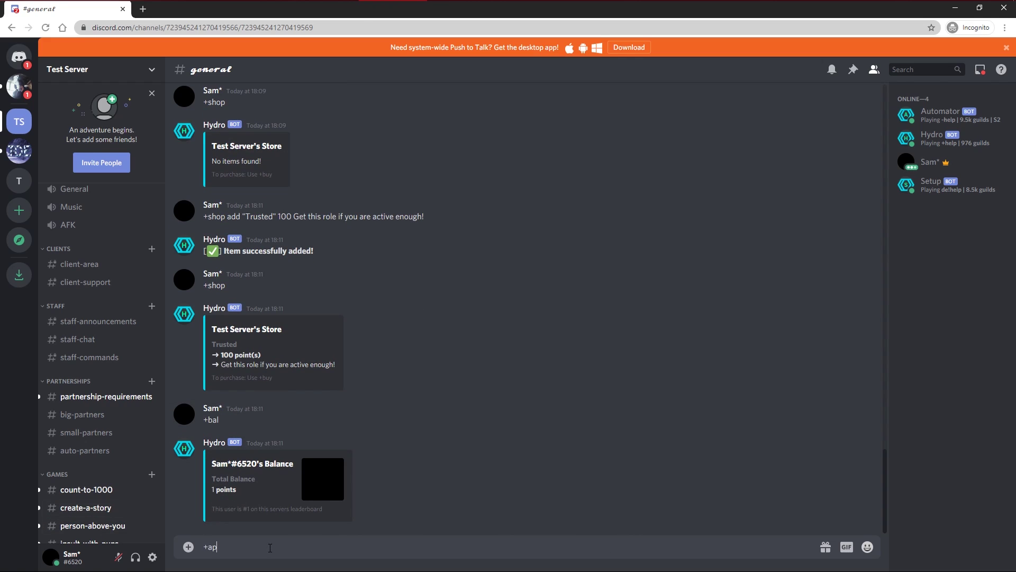
type(" @Sam")
key("Tab")
type("99")
key("Return")
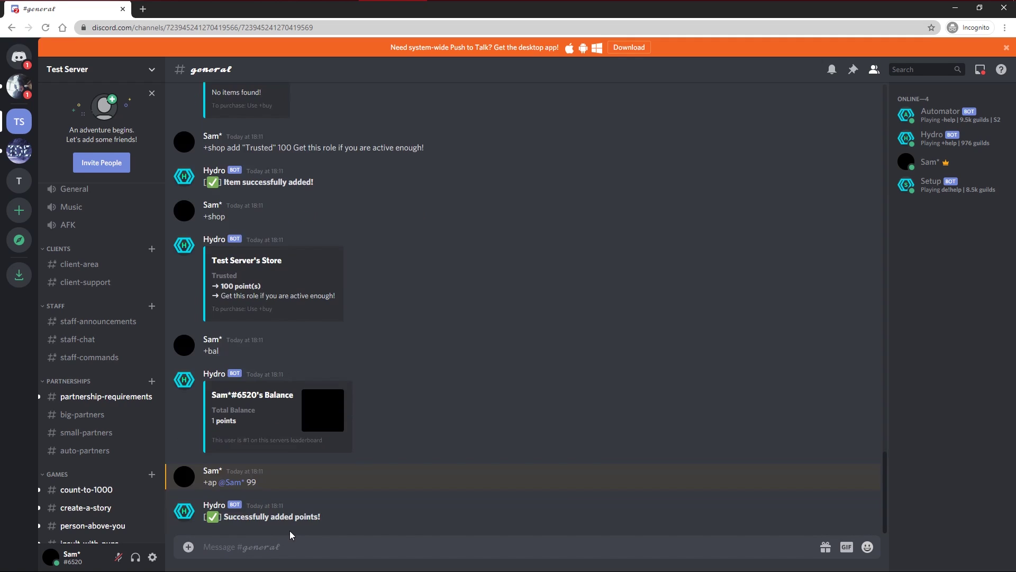
Step: Purchase the Trusted role with the +buy command and check your own member profile
type("+buy Trusted")
key("Return")
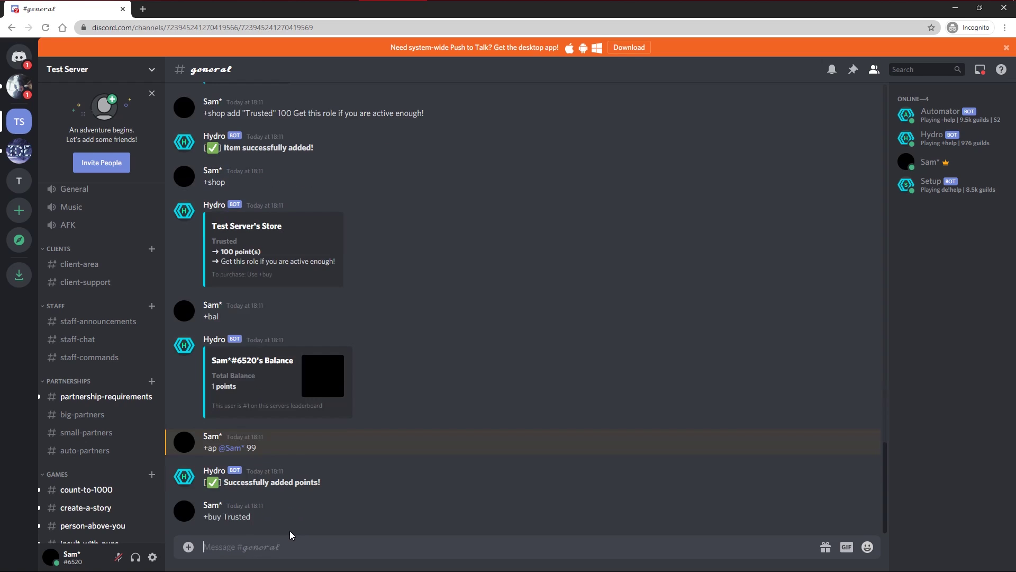
left_click(932, 162)
left_click(696, 299)
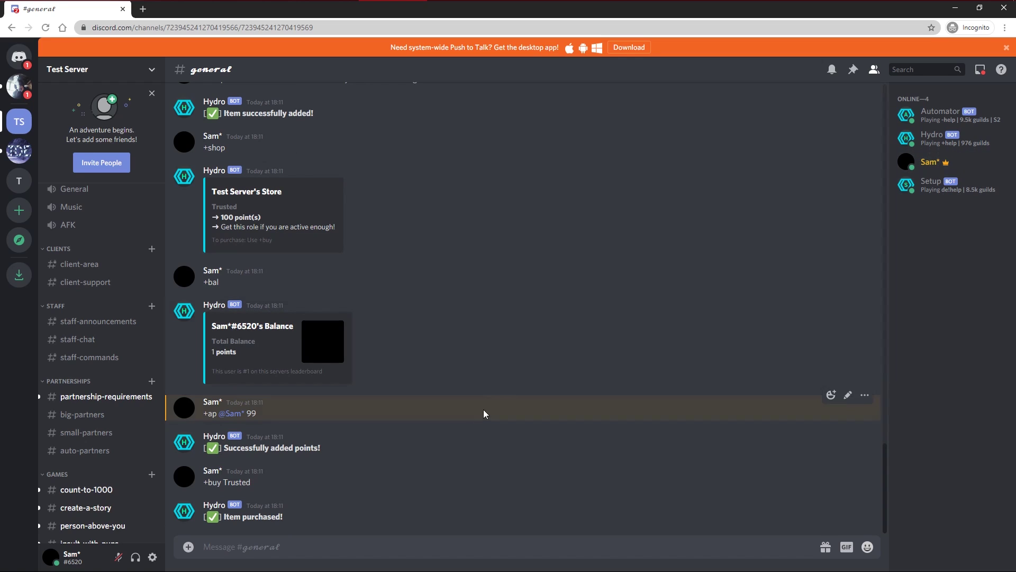
Step: Remove the Trusted item from Hydro's shop and display the store again
type("+shop remove Trusted")
key("Return")
type("+shop")
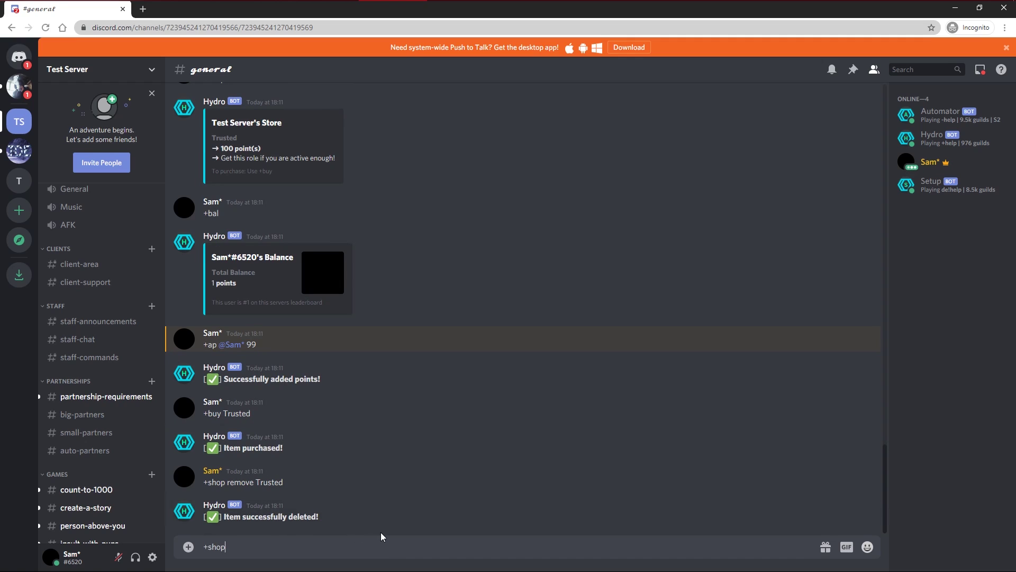
key("Return")
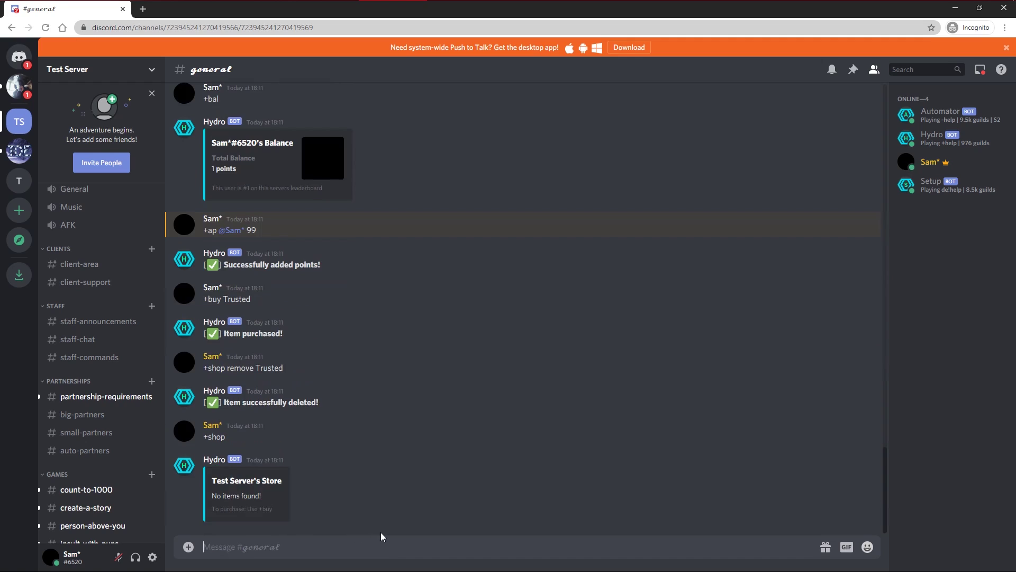
Step: Open thediscordexperts.com/shop in a new tab and examine the page
left_click(142, 9)
type("thediscordexperts.com/shop")
key("Return")
scroll(523, 300, "down", 3)
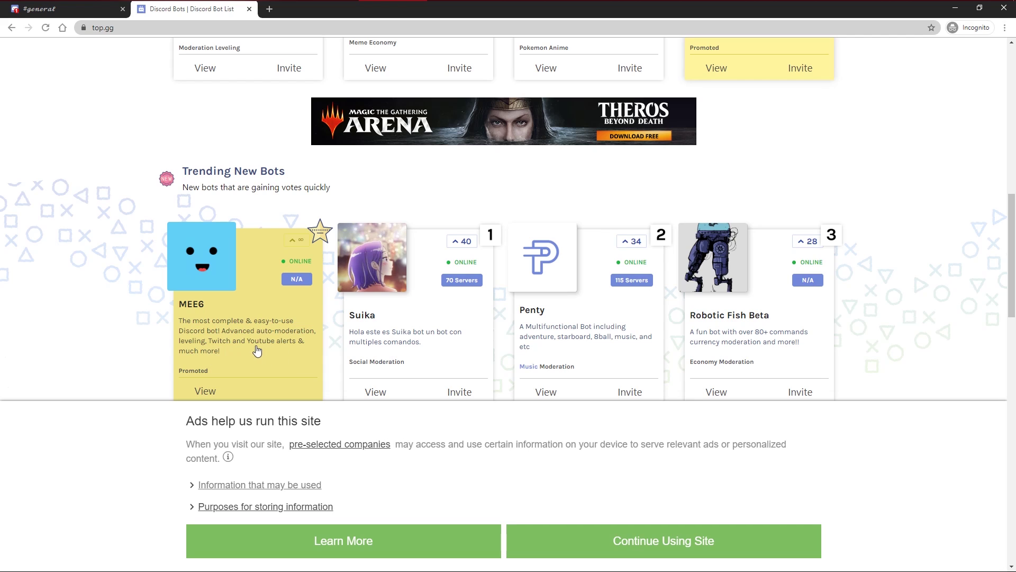
Step: Examine the top-voted and trending new bots on the top.gg Discord Bot List
scroll(266, 351, "down", 1)
scroll(266, 351, "up", 10)
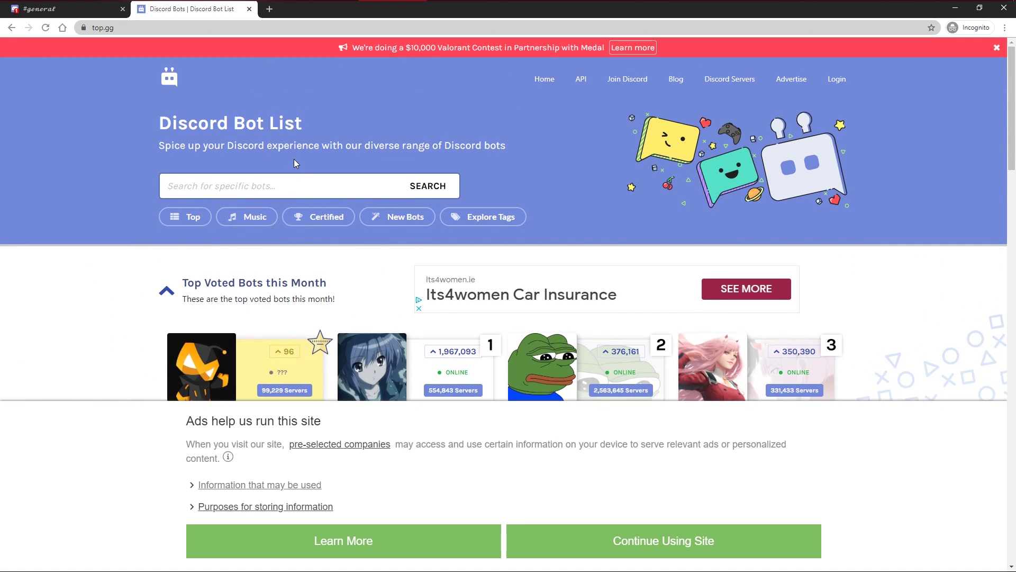
scroll(294, 158, "down", 9)
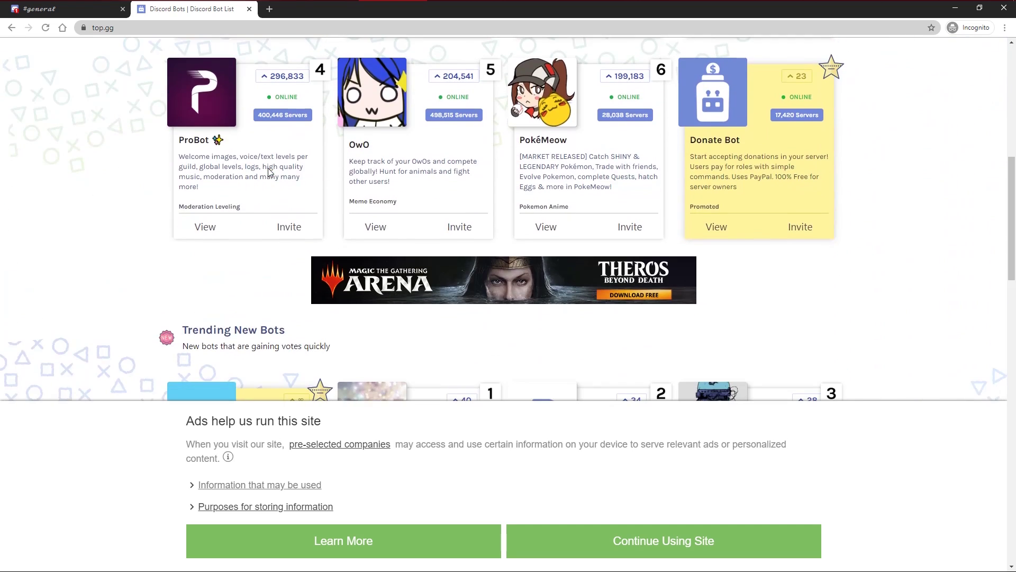
scroll(268, 170, "down", 9)
scroll(270, 170, "up", 13)
scroll(271, 167, "up", 5)
scroll(279, 179, "down", 5)
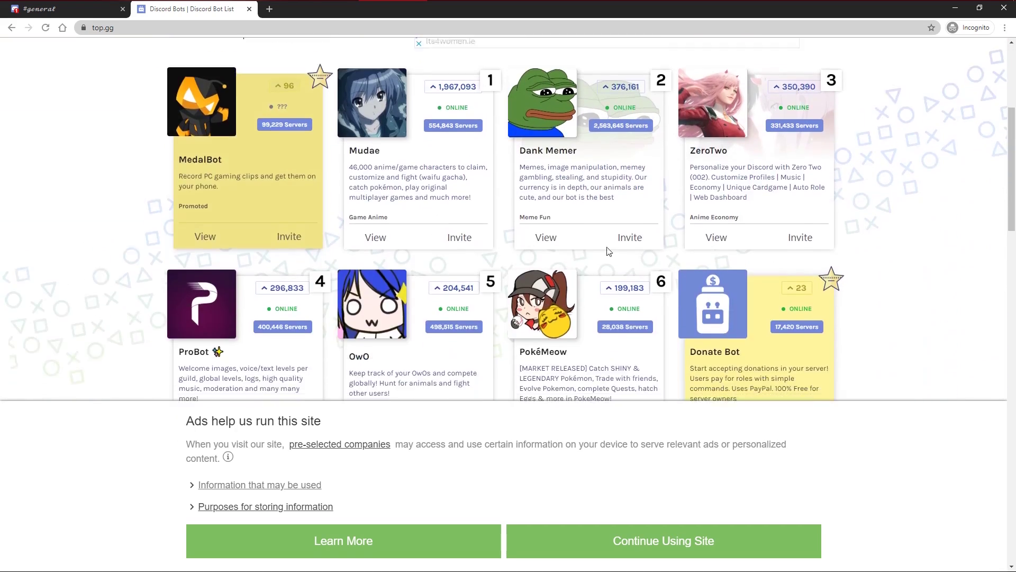
scroll(595, 188, "down", 11)
scroll(366, 186, "up", 15)
Step: Search top.gg for "Ticket" bots, look through the results and close the site
type("Ticket")
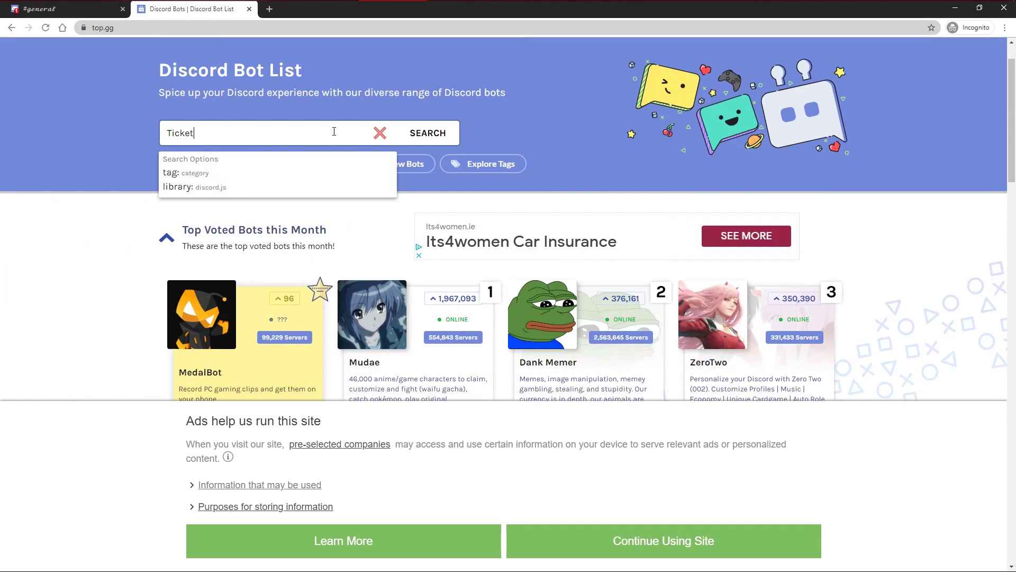
key("Return")
scroll(329, 155, "down", 4)
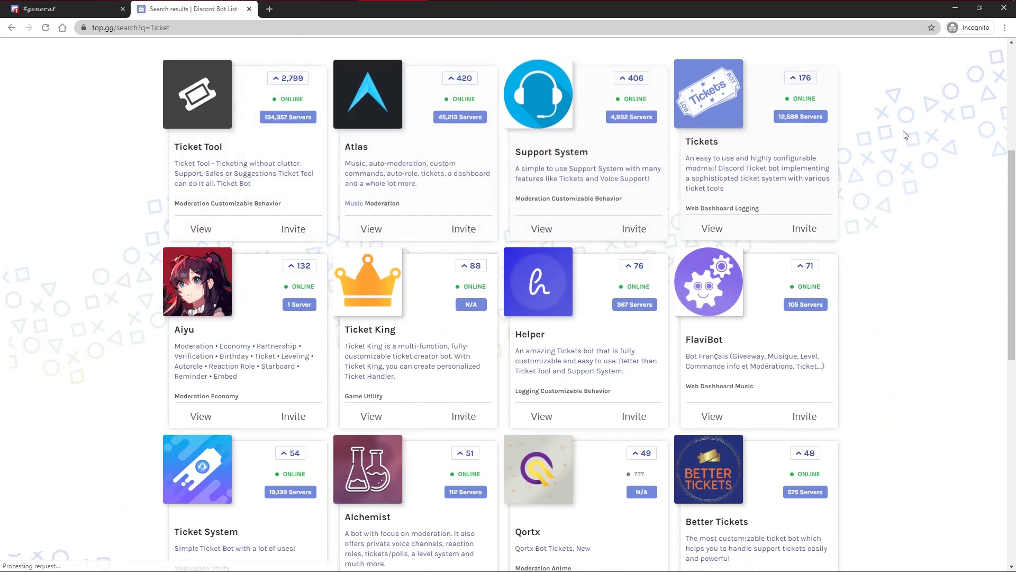
scroll(295, 277, "down", 6)
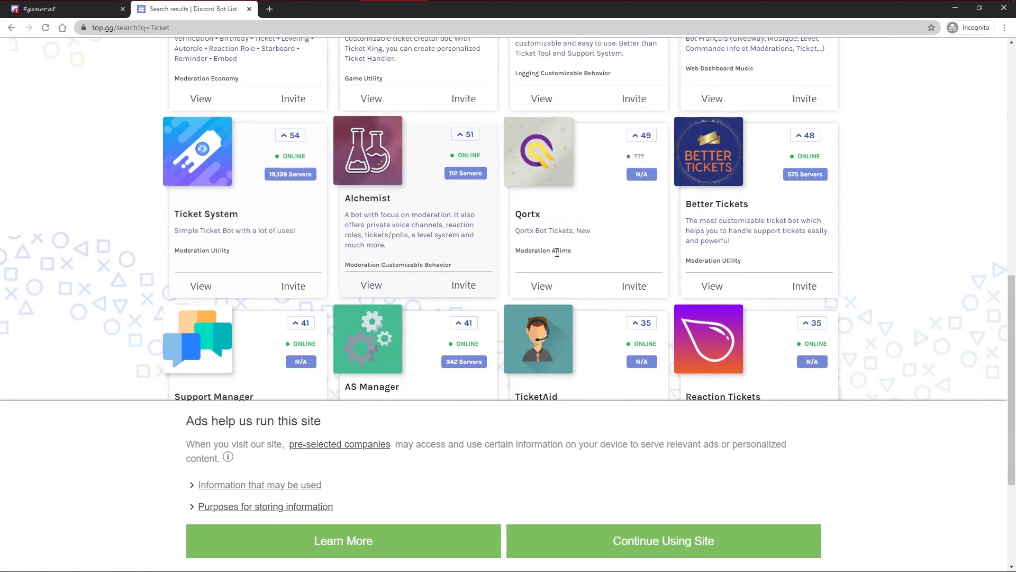
scroll(327, 254, "up", 6)
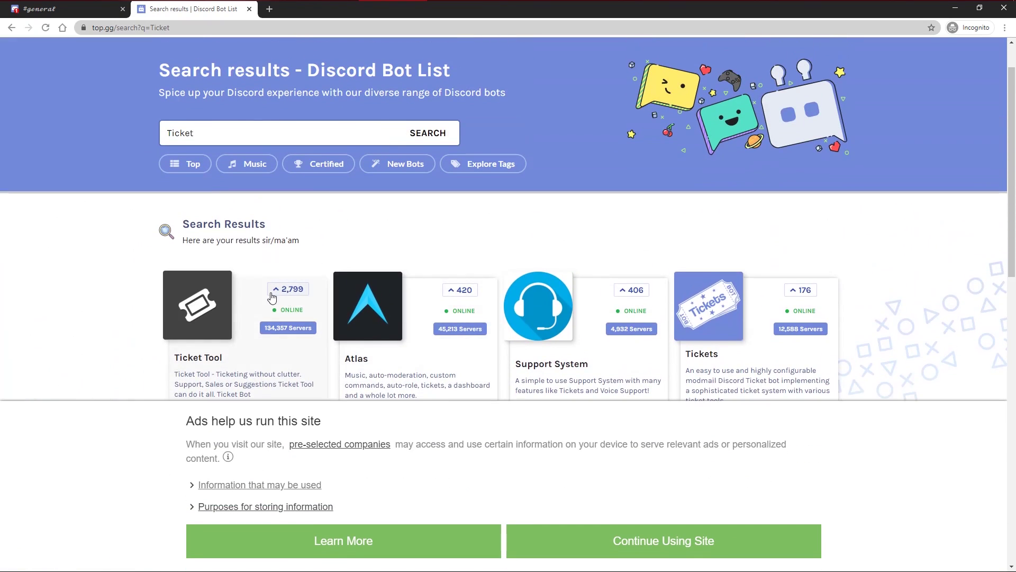
left_click(249, 9)
scroll(114, 339, "up", 3)
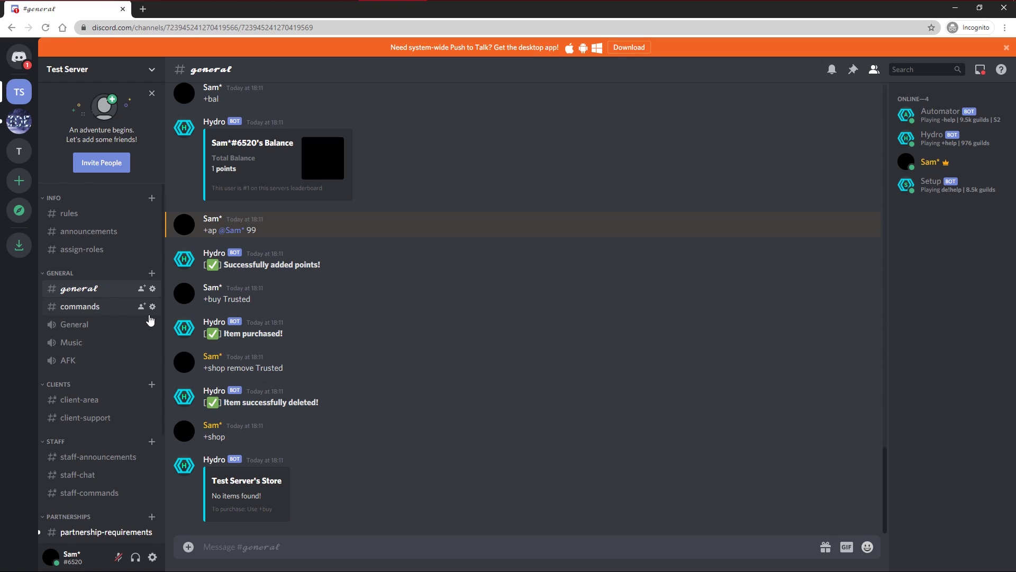
scroll(86, 313, "down", 3)
scroll(86, 314, "up", 3)
left_click(96, 307)
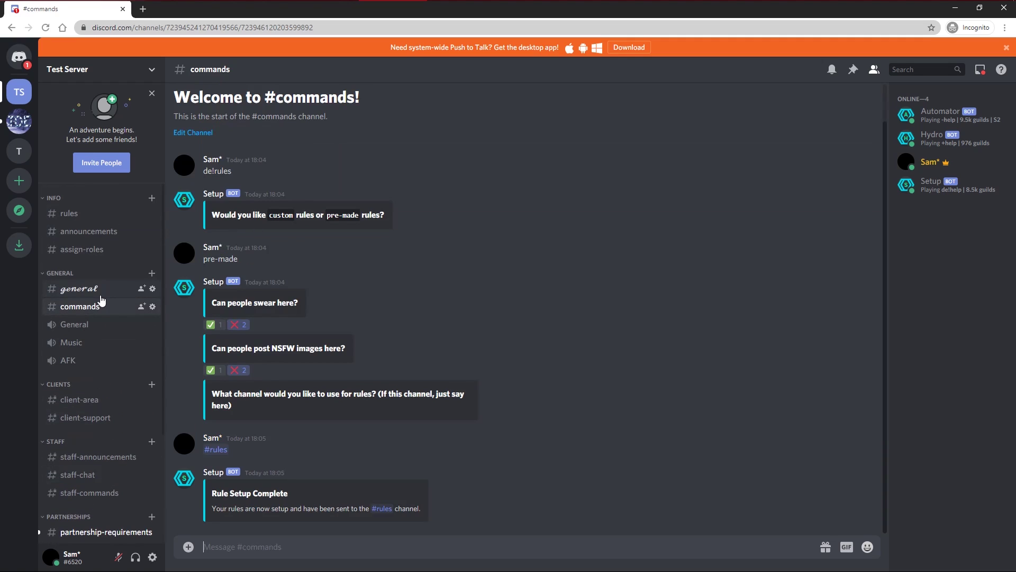
left_click(101, 294)
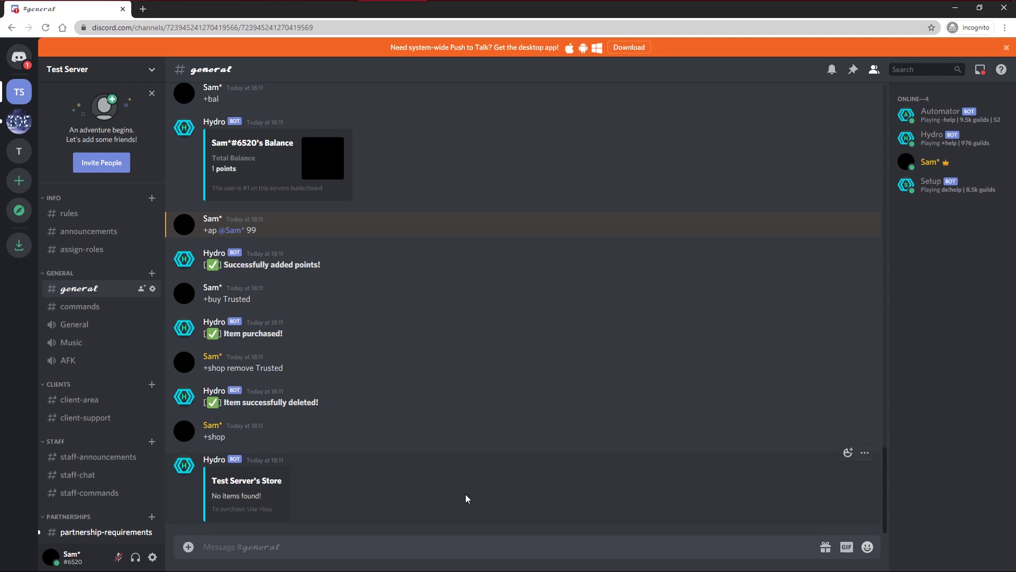
left_click(125, 74)
left_click(136, 77)
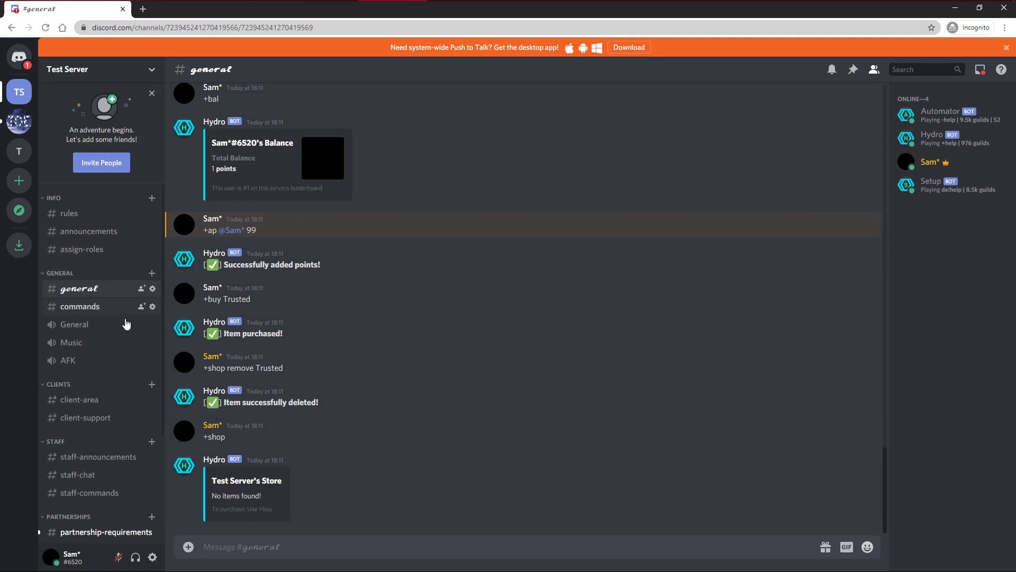
scroll(88, 315, "down", 3)
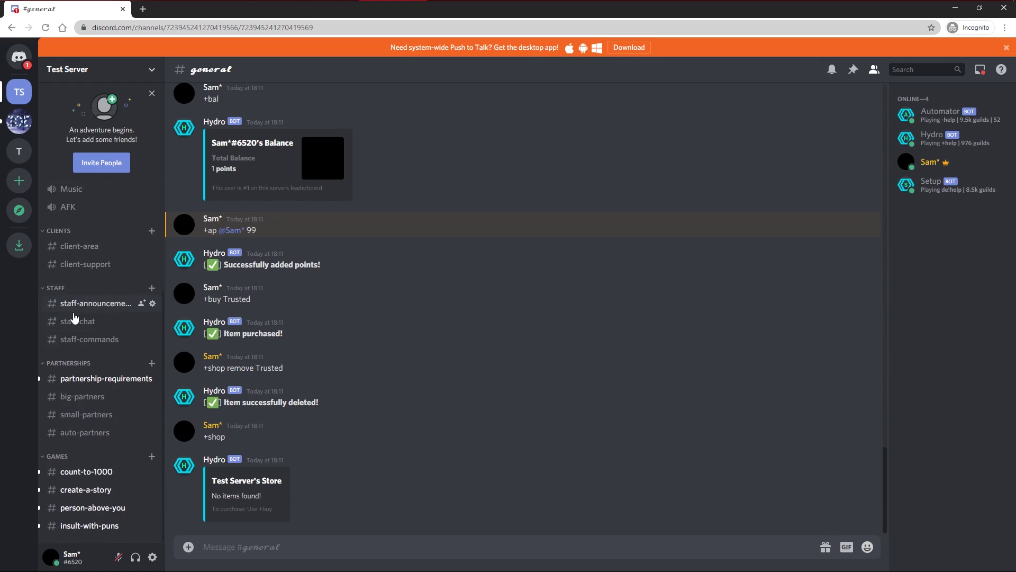
scroll(51, 289, "up", 3)
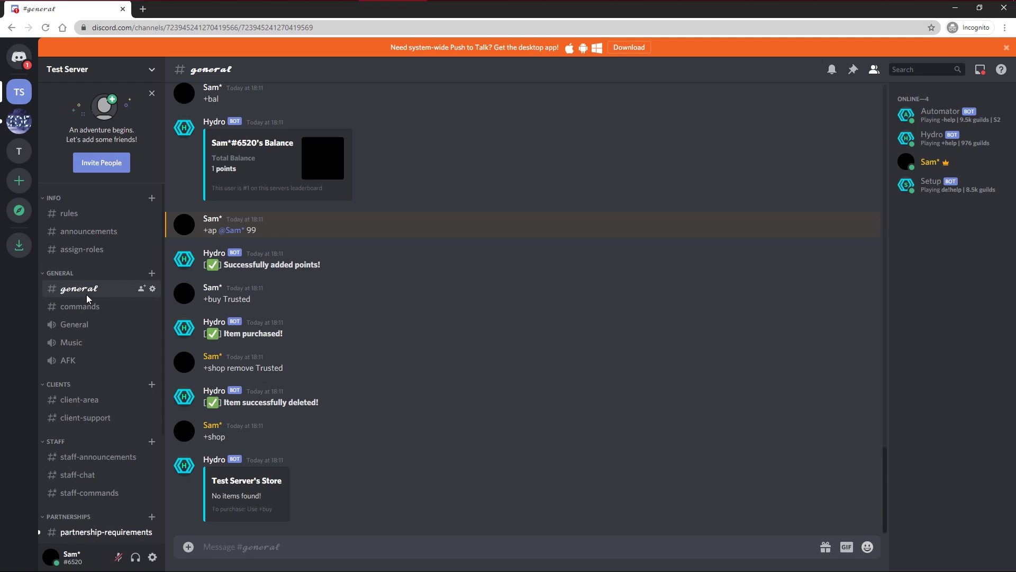
Step: Display the server's advert with Automator's -message command, reveal its raw text with the pencil reaction and copy it
left_click(940, 112)
key("Escape")
type("-message")
key("Return")
left_click(218, 518)
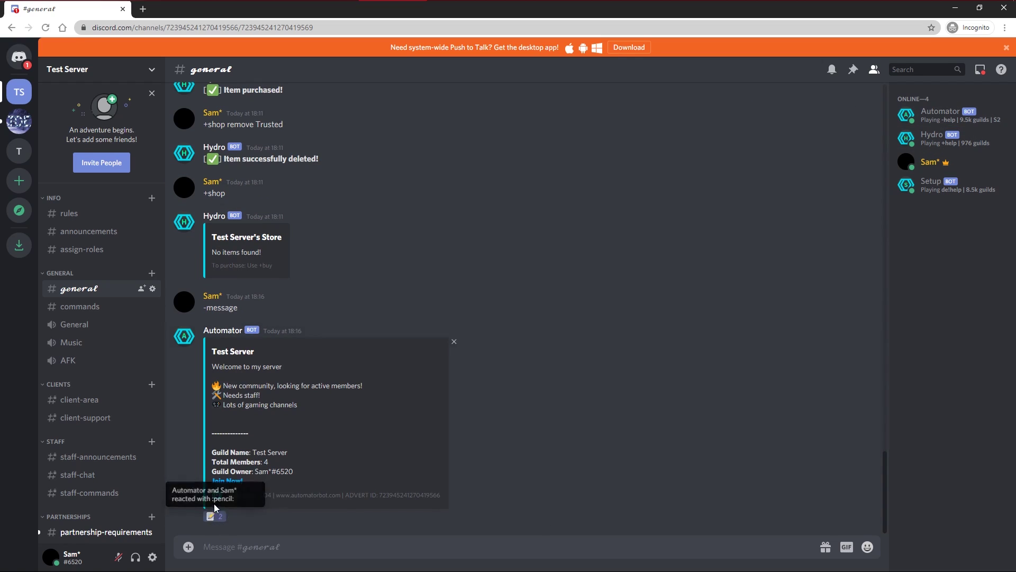
left_click_drag(216, 454, 367, 493)
key("ctrl+c")
Step: Reset the server's Automator partnership status with the -reset command and read the reply
left_click(362, 549)
type("-reset")
key("Return")
left_click_drag(347, 522, 721, 522)
left_click(721, 522)
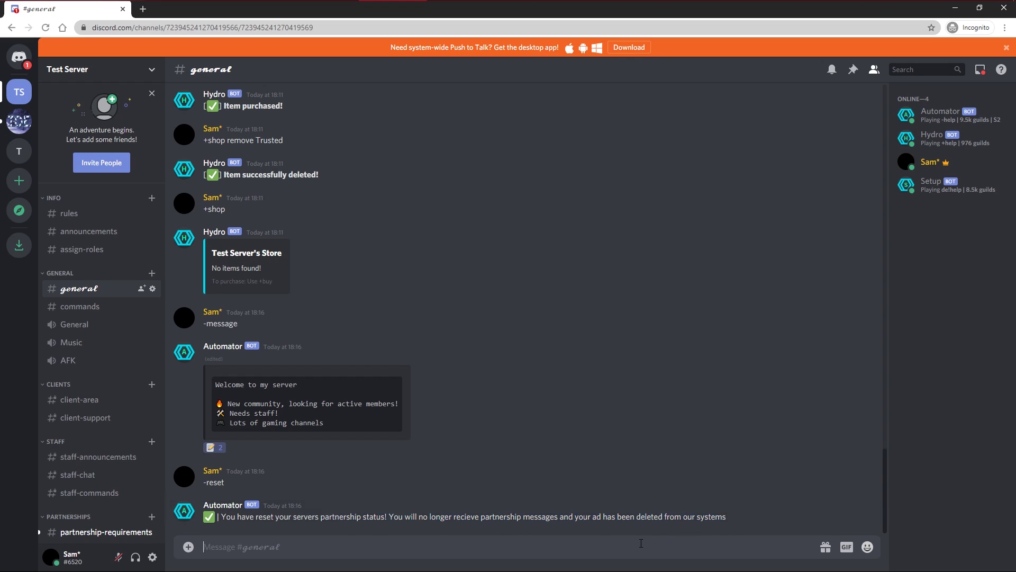
Step: Set up Automator again with -setup, the #auto-partners channel and the copied advert text
type("-setup #auto")
key("Tab")
key("ctrl+v")
key("Return")
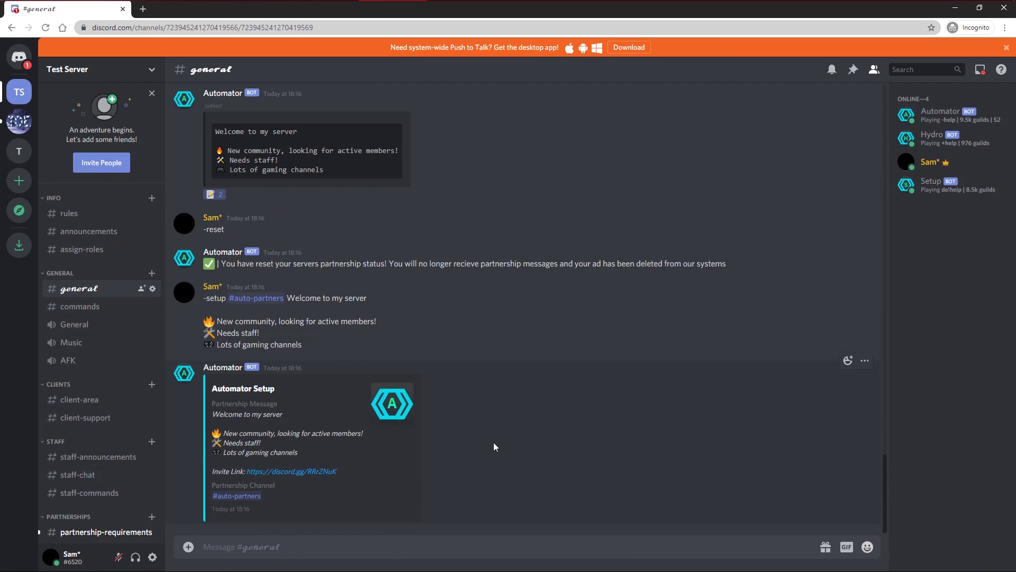
Step: Open The Discord Experts server, look through its channels and view the TDE bot in the member list
left_click(19, 122)
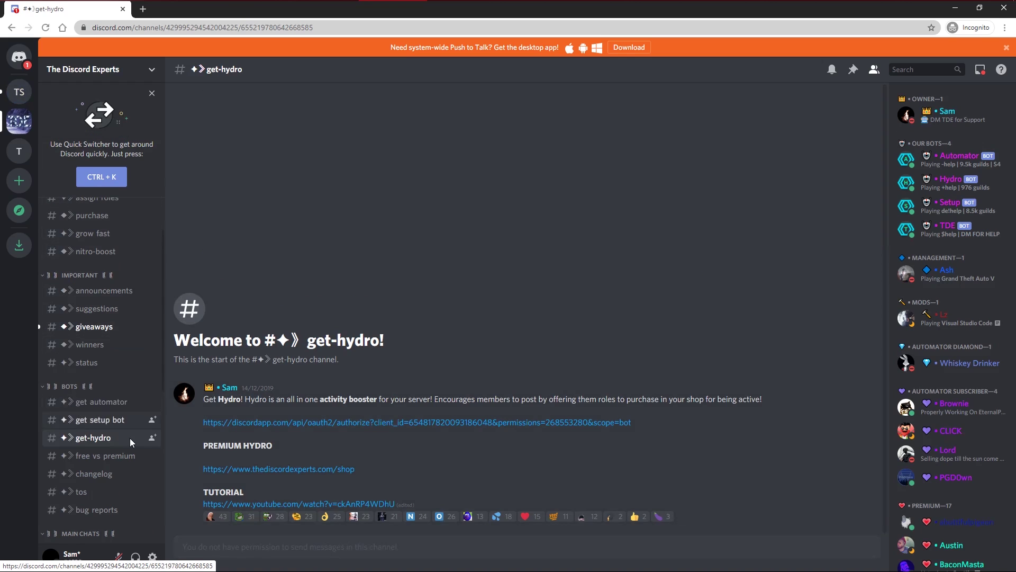
scroll(95, 426, "down", 2)
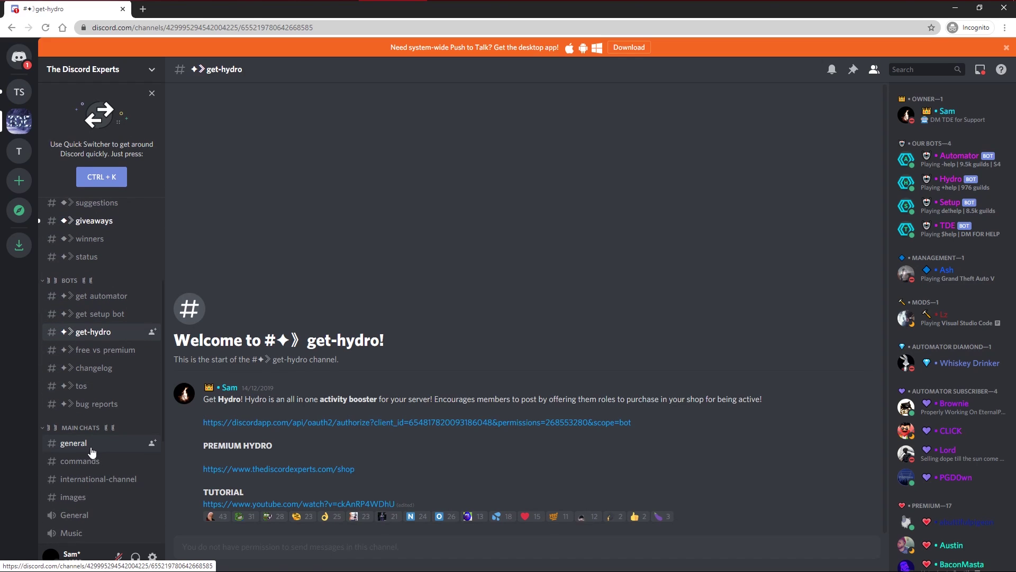
left_click(941, 233)
left_click(958, 230)
Step: Open thediscordexperts.com/shop in a new tab, examine the bot upgrades, close the page and return to Test Server
key("ctrl+t")
type("thediscordexperts.com/shop")
key("Return")
scroll(517, 244, "down", 1)
scroll(517, 243, "up", 1)
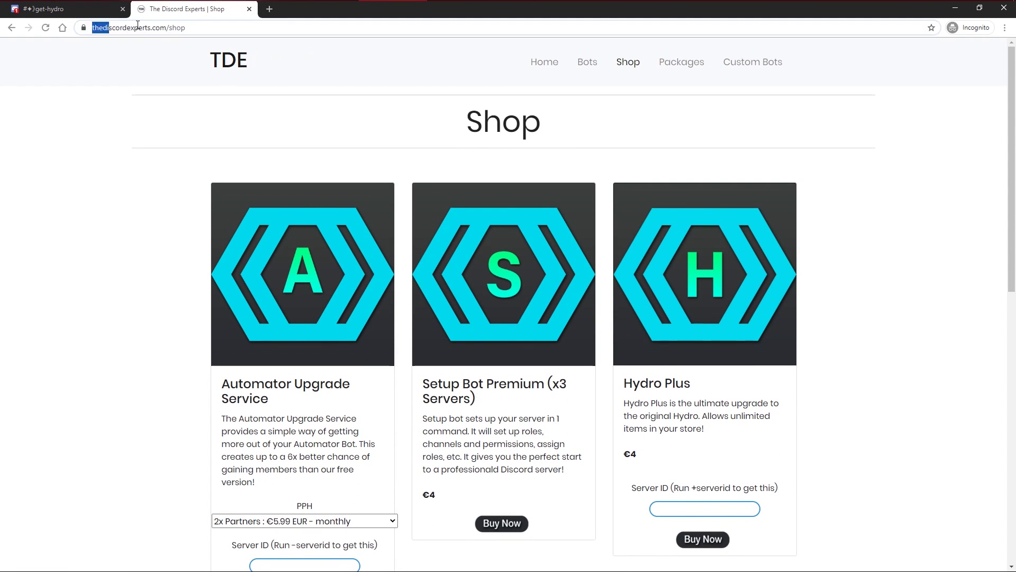
left_click_drag(149, 25, 195, 25)
left_click(207, 101)
left_click(248, 9)
left_click(19, 92)
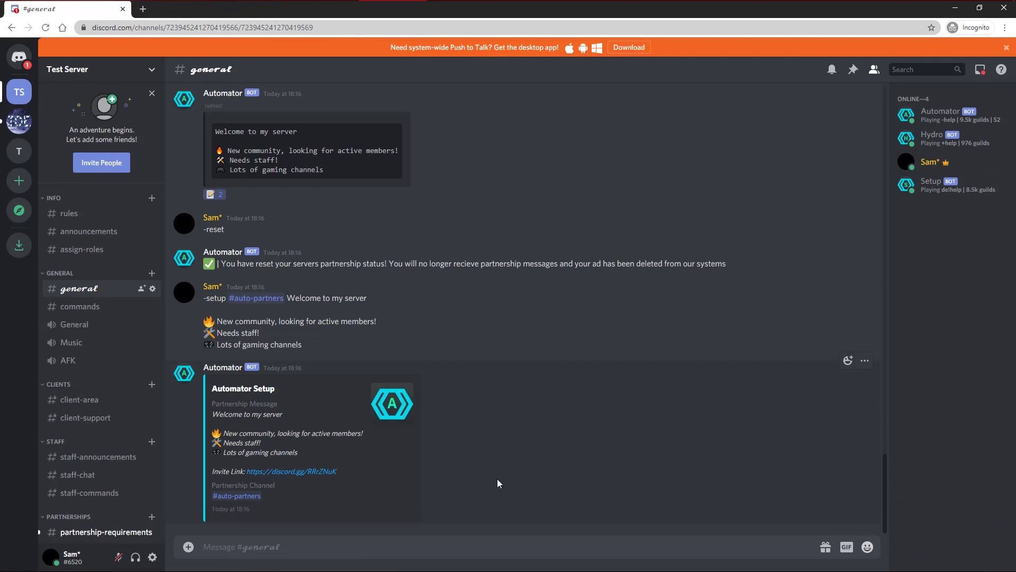